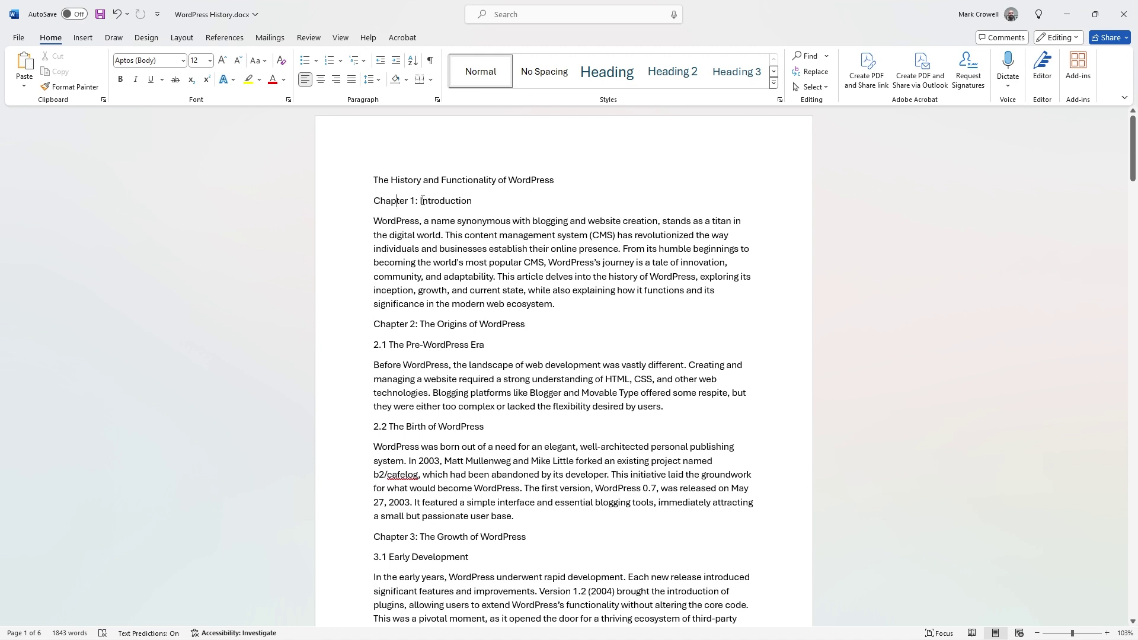
Select the Chapter 1: Introduction and 2.1 The Pre-WordPress Era lines and scroll through the document.
triple_click(463, 200)
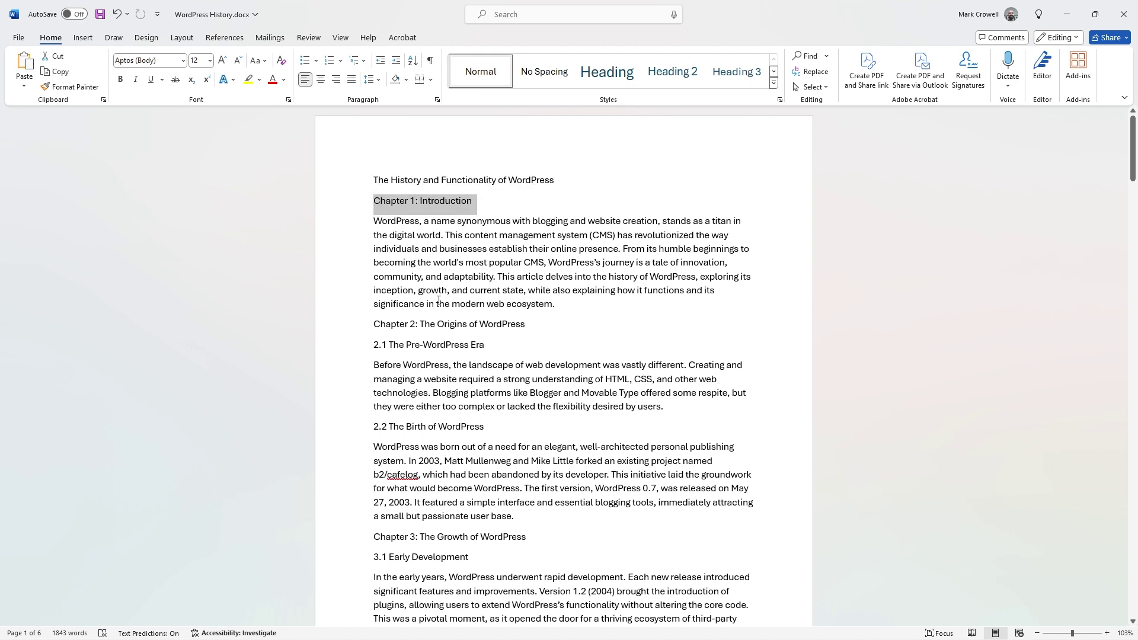
triple_click(403, 344)
left_click(535, 349)
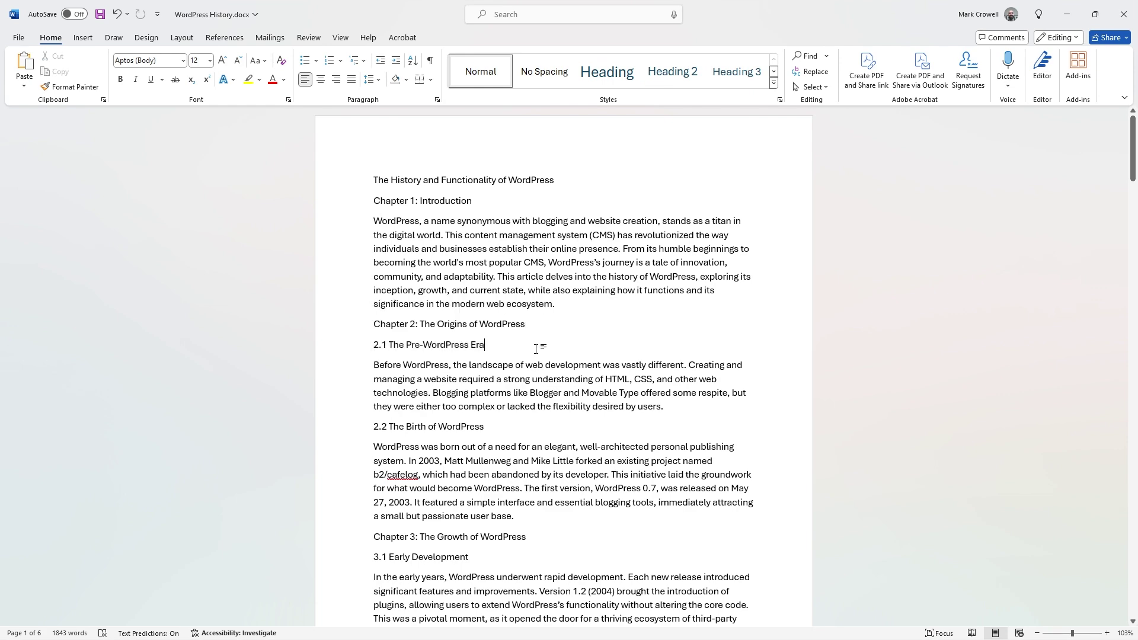
left_click_drag(1133, 136, 1124, 423)
Add an empty line below the title and insert the Automatic Table 1 table of contents.
key("Return")
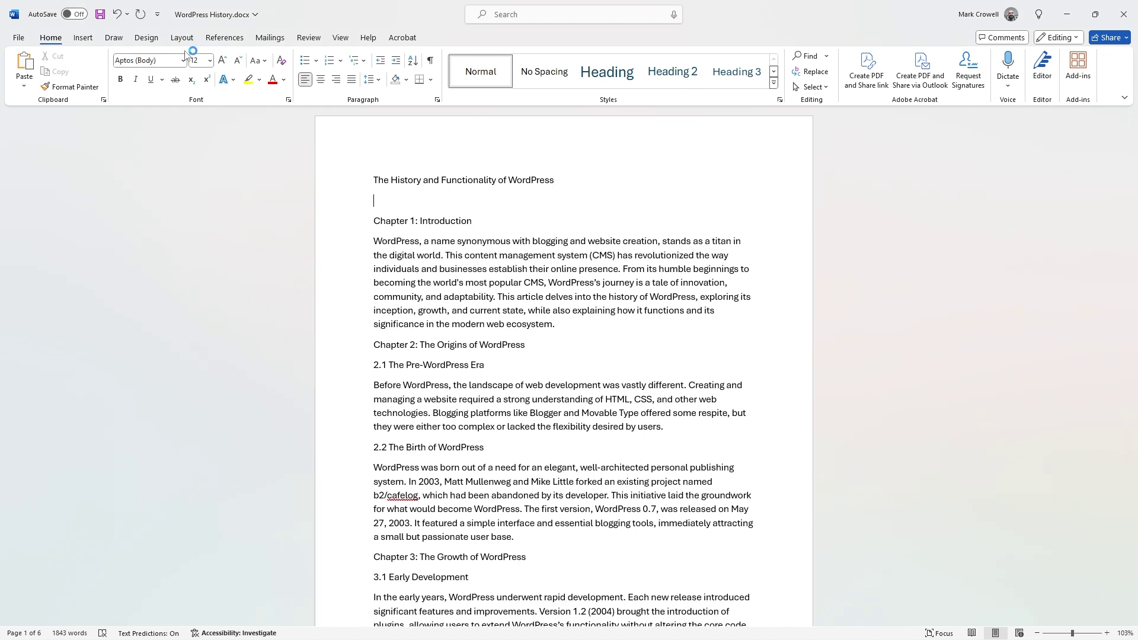
left_click(215, 41)
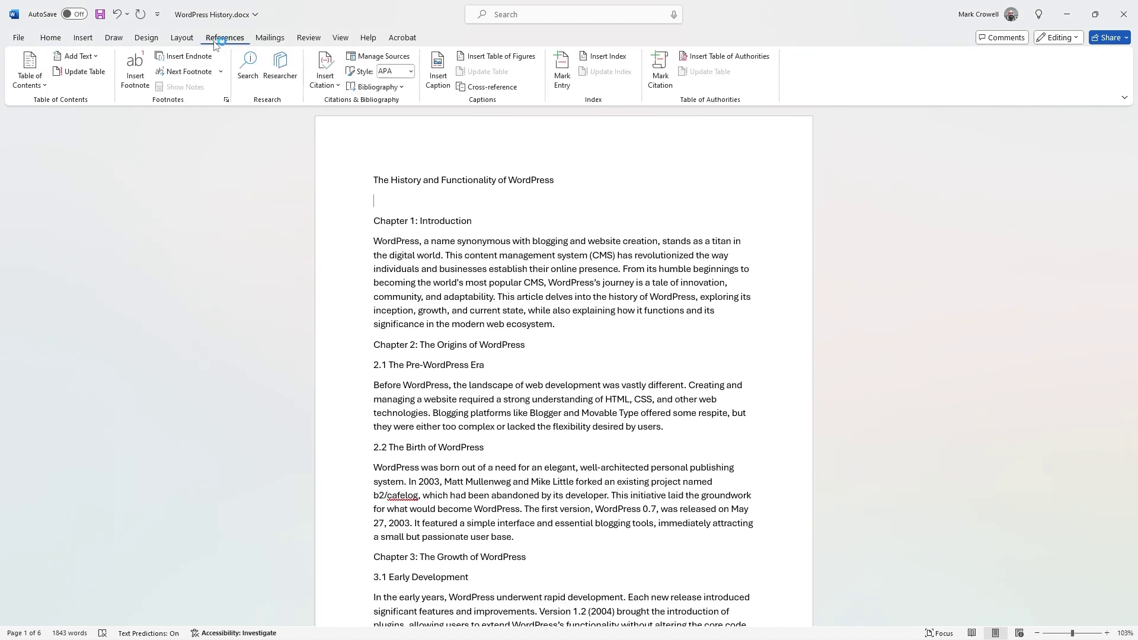
left_click(36, 79)
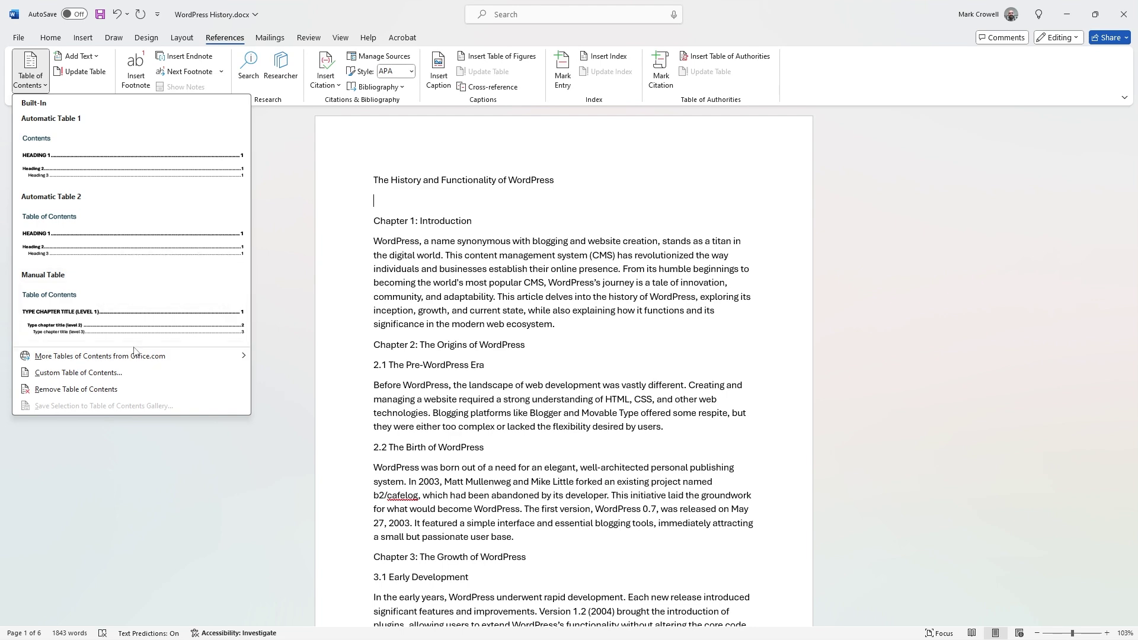
left_click(98, 161)
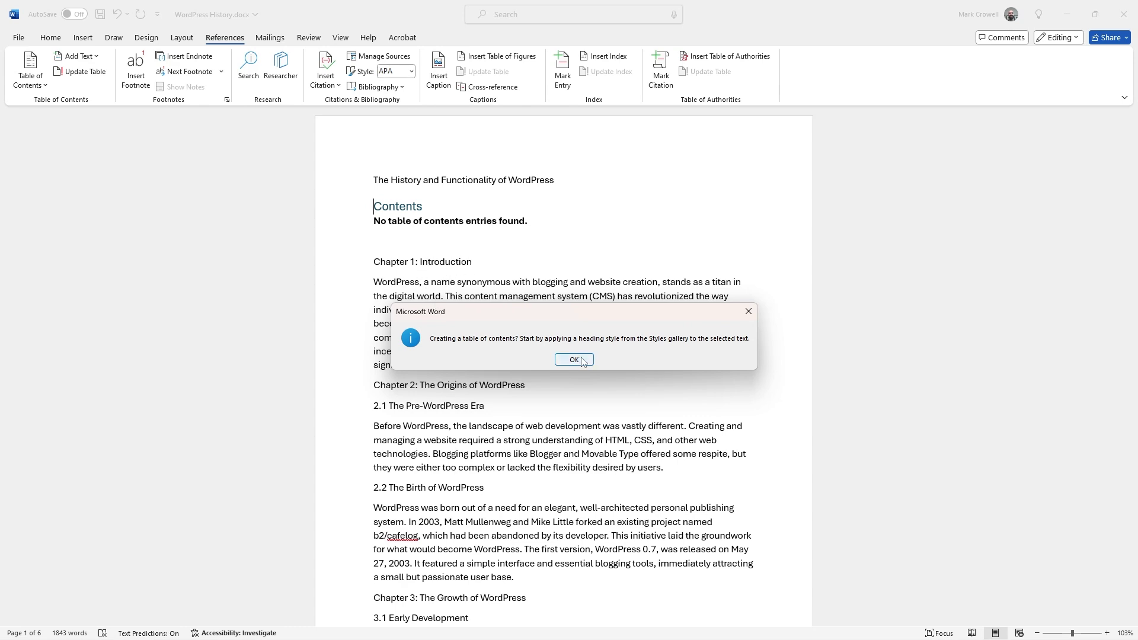
Dismiss the no-entries message, make Chapters 1 and 2 Heading 1 and 2.1 Heading 2.
left_click(749, 312)
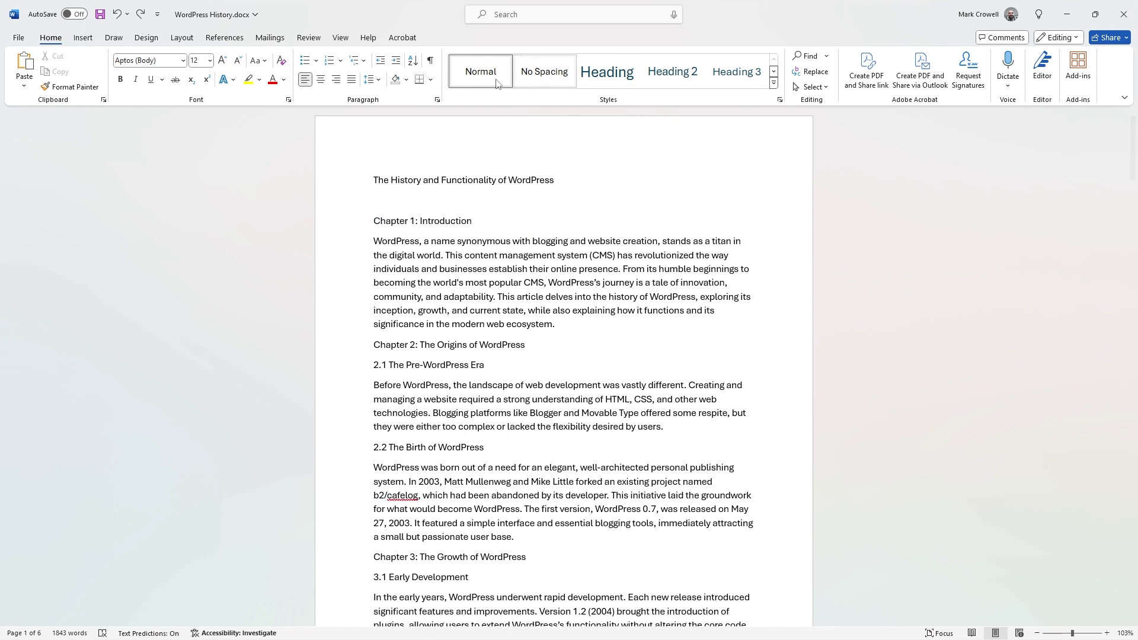
left_click(622, 76)
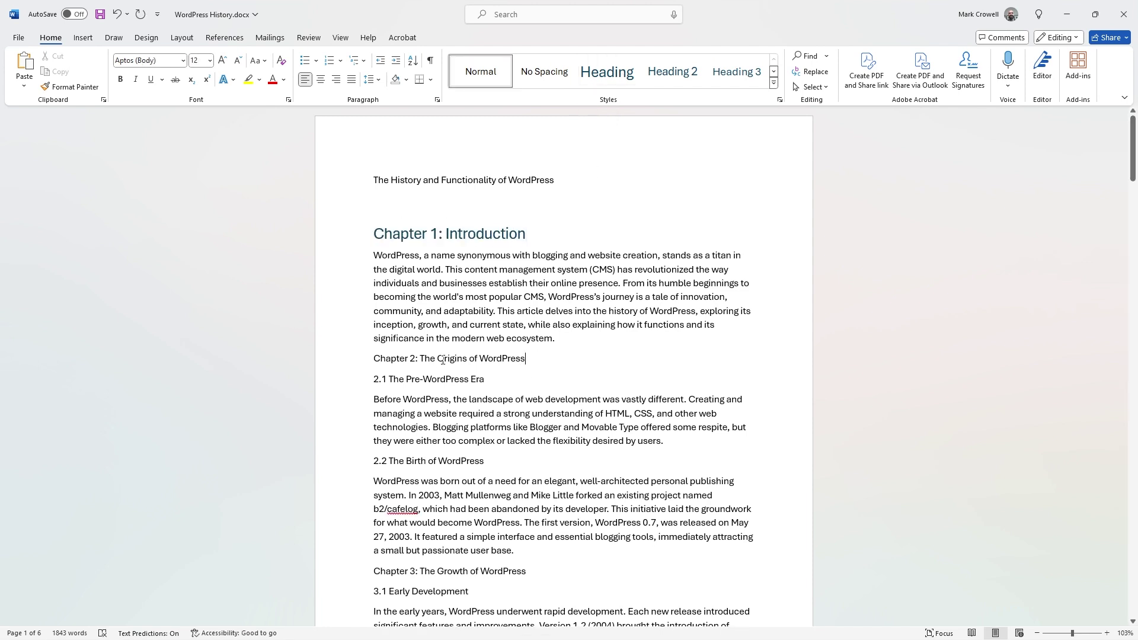
left_click(616, 81)
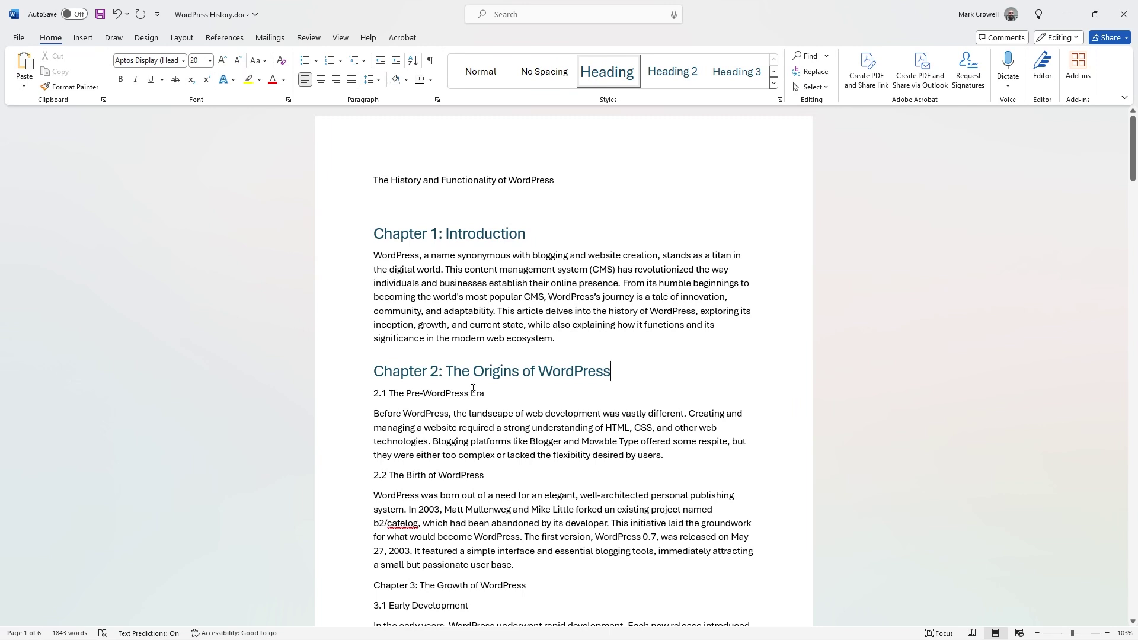
left_click(495, 395)
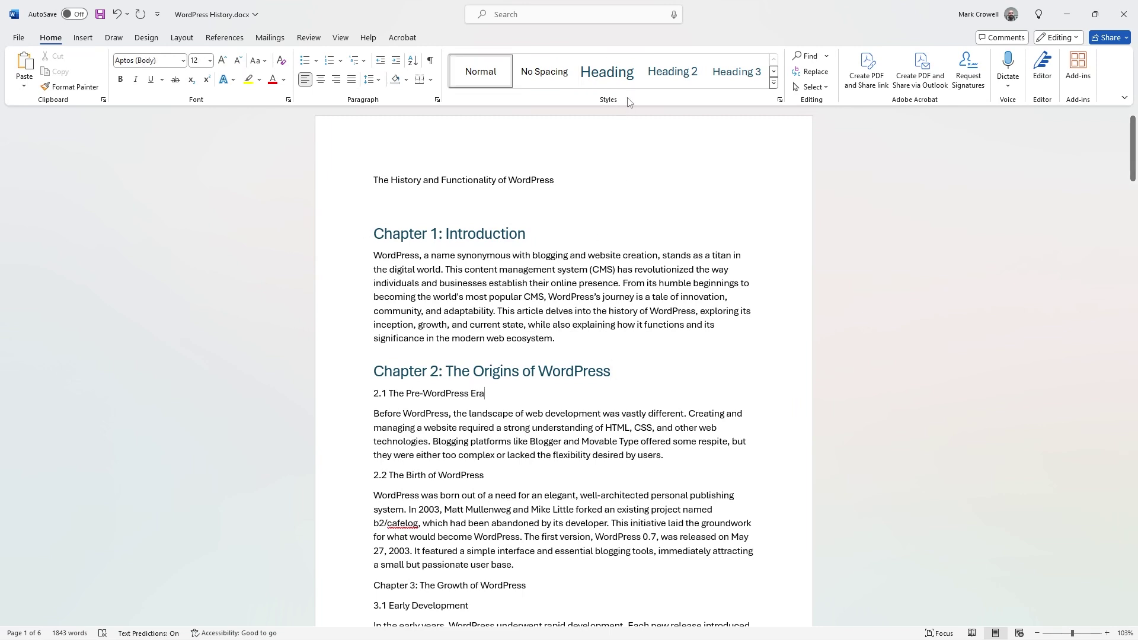
left_click(683, 77)
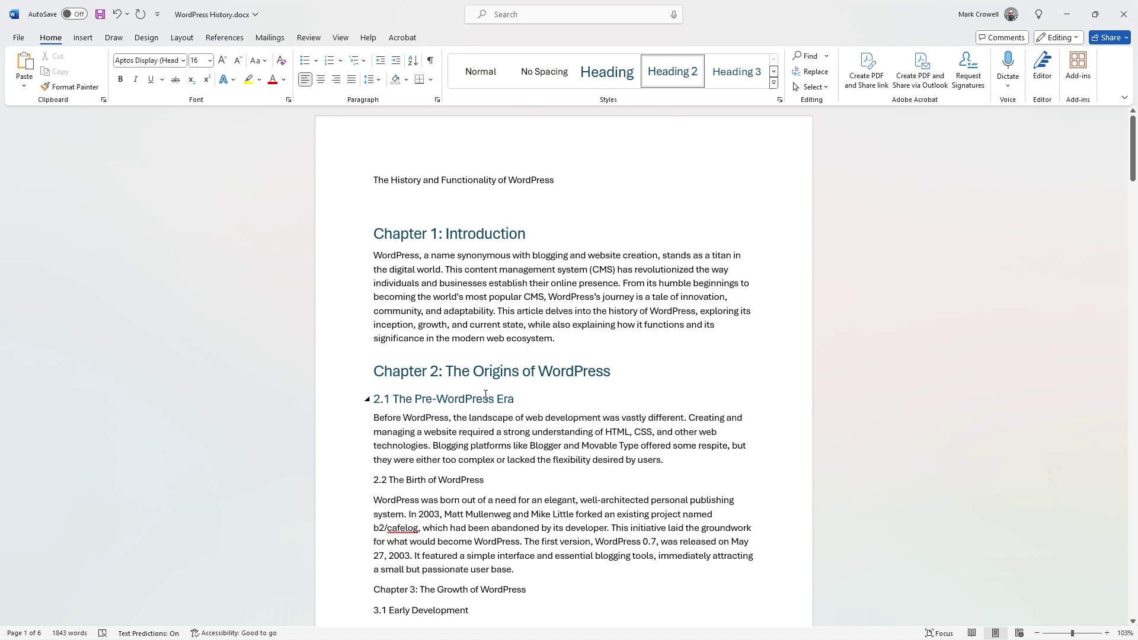
Make 2.2 and 3.1 Heading 2 and the Chapter 3 title Heading 1.
left_click(498, 479)
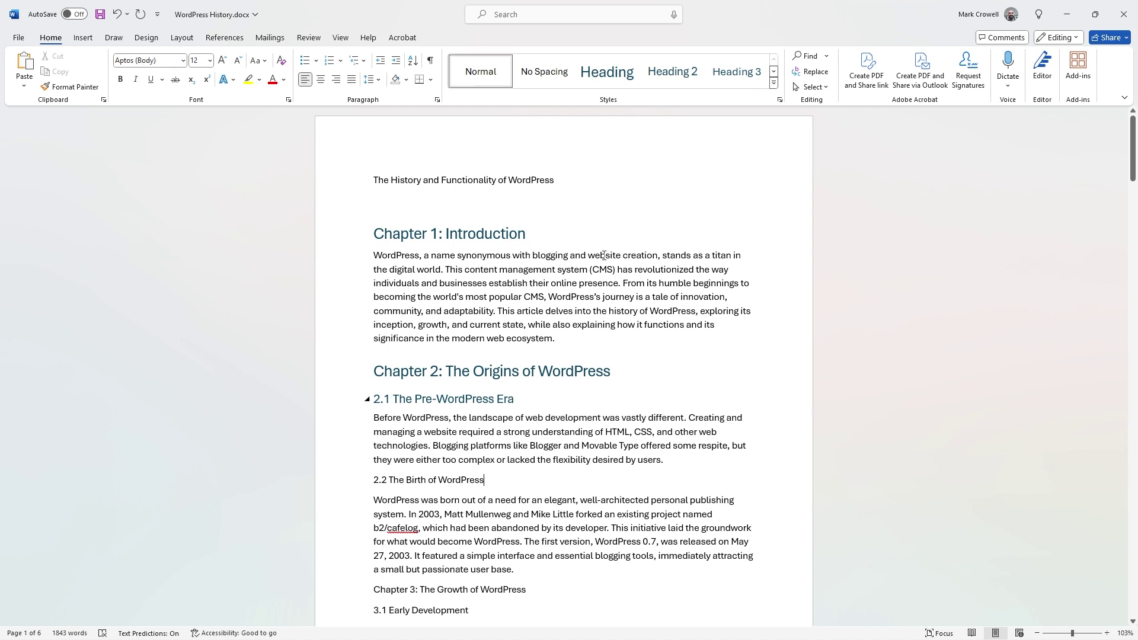
left_click(673, 79)
scroll(590, 441, "down", 1)
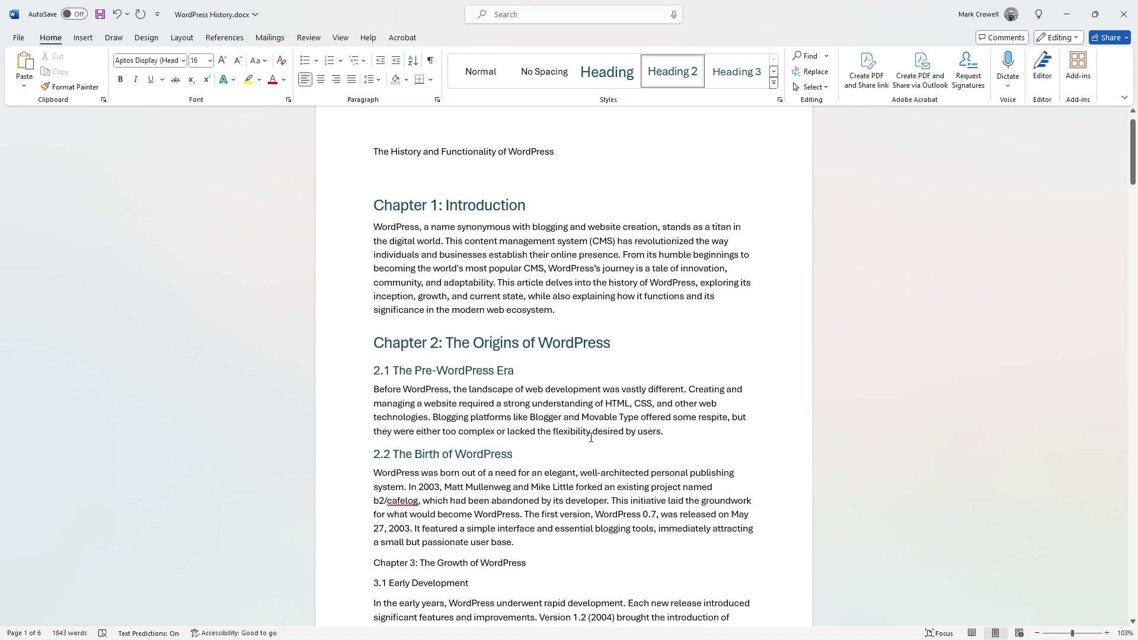
left_click(545, 556)
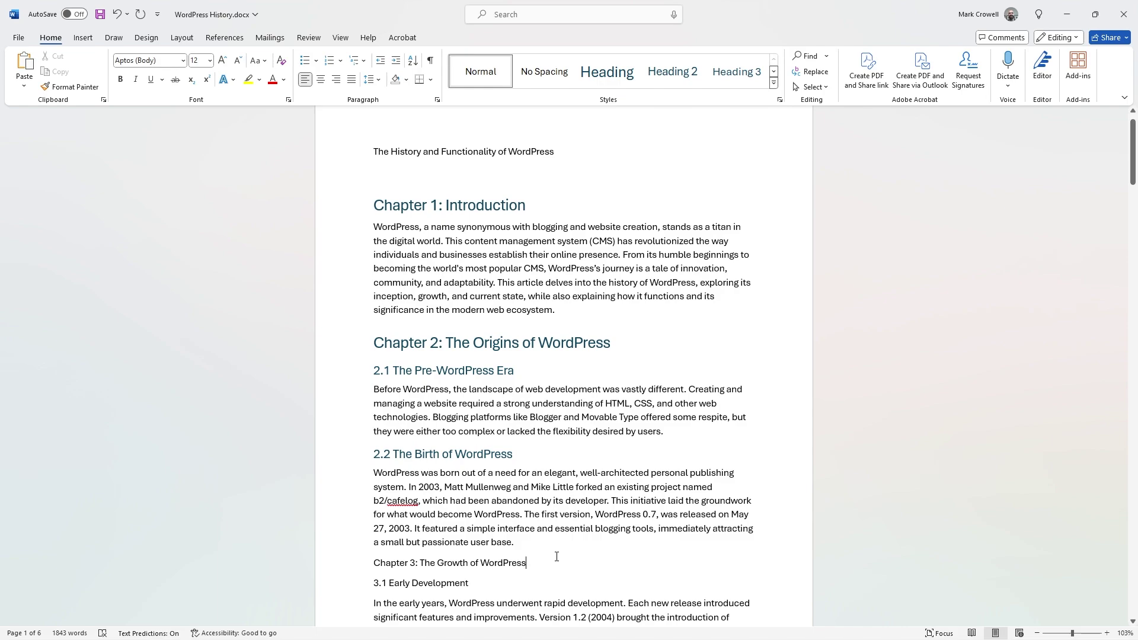
left_click(606, 71)
key("Down")
left_click(672, 71)
scroll(574, 423, "down", 20)
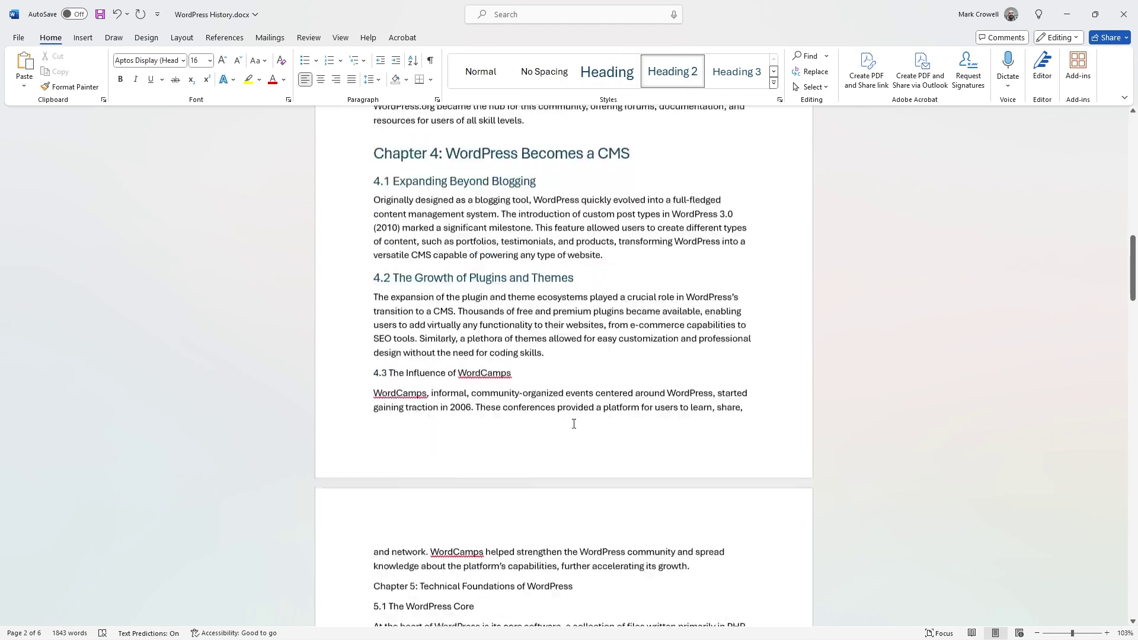
scroll(574, 423, "down", 20)
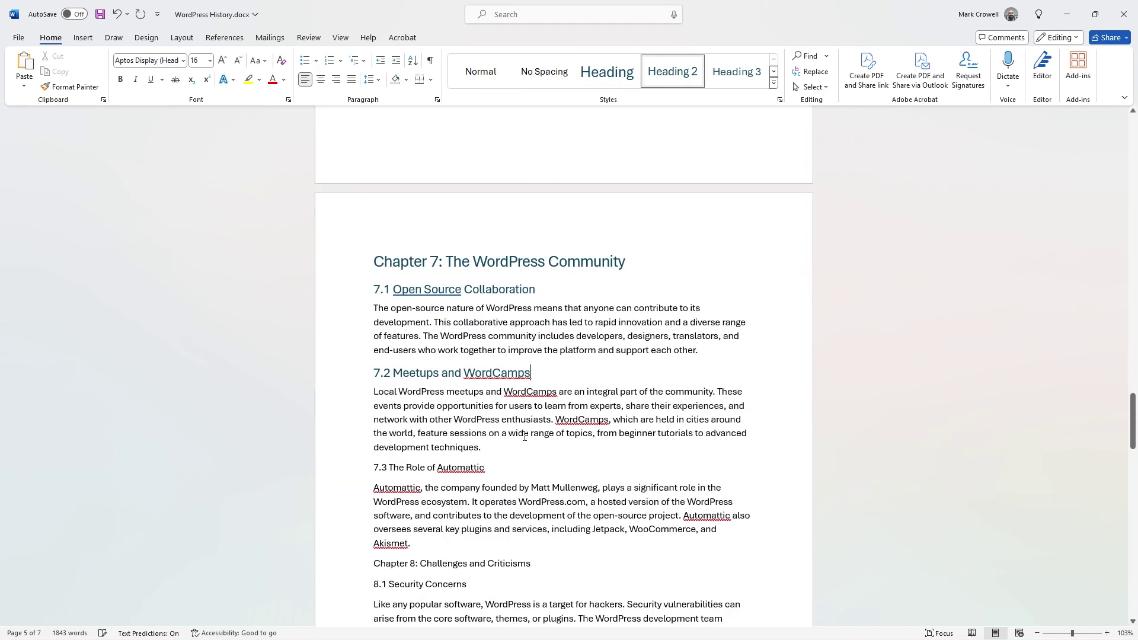
scroll(524, 437, "down", 20)
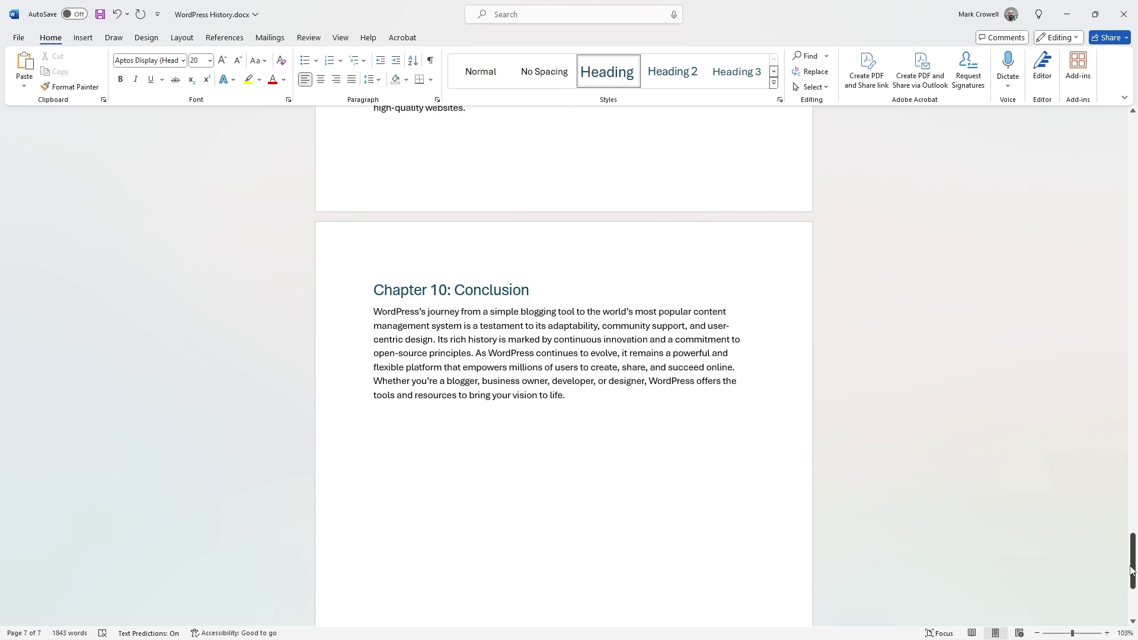
left_click_drag(1132, 560, 1115, 148)
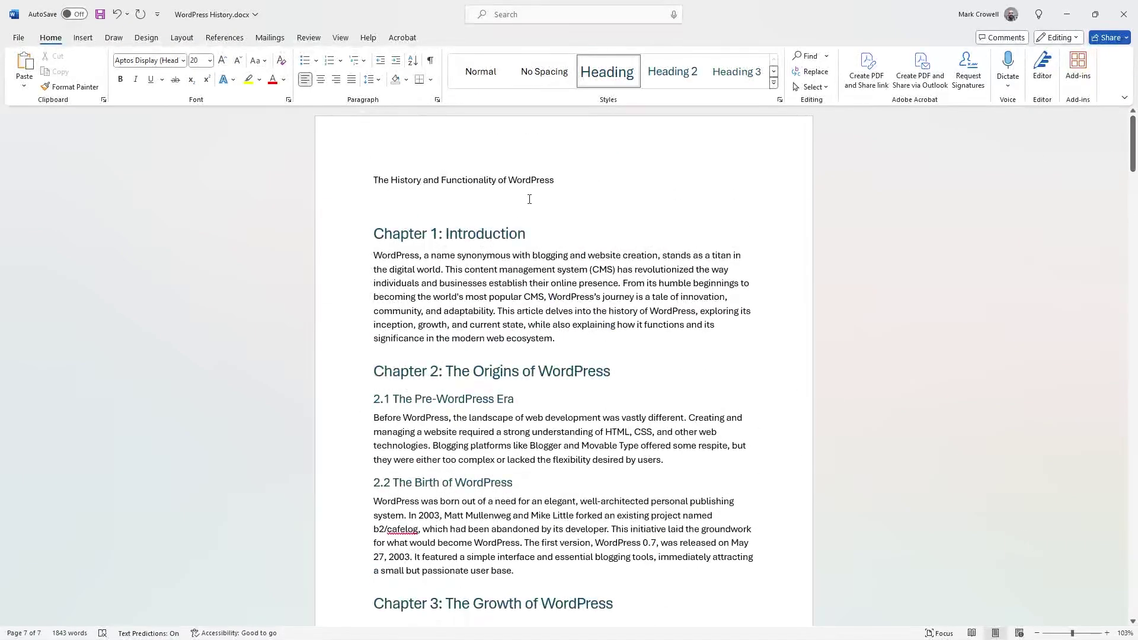
Insert Automatic Table 1 on the empty line below the title, now listing all headings.
left_click(468, 209)
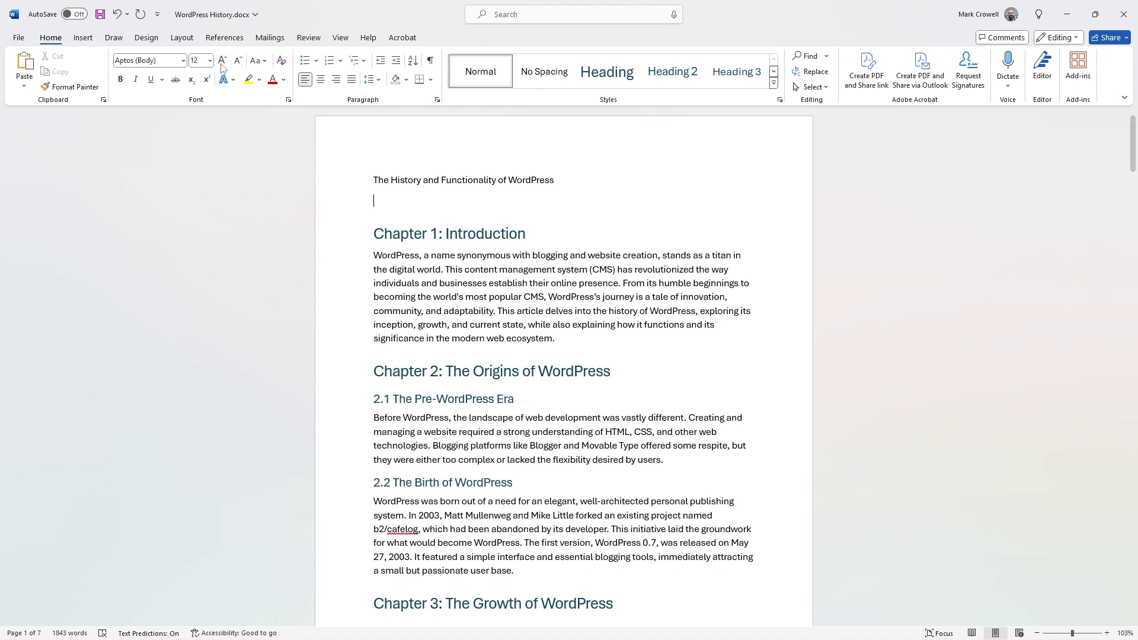
left_click(229, 39)
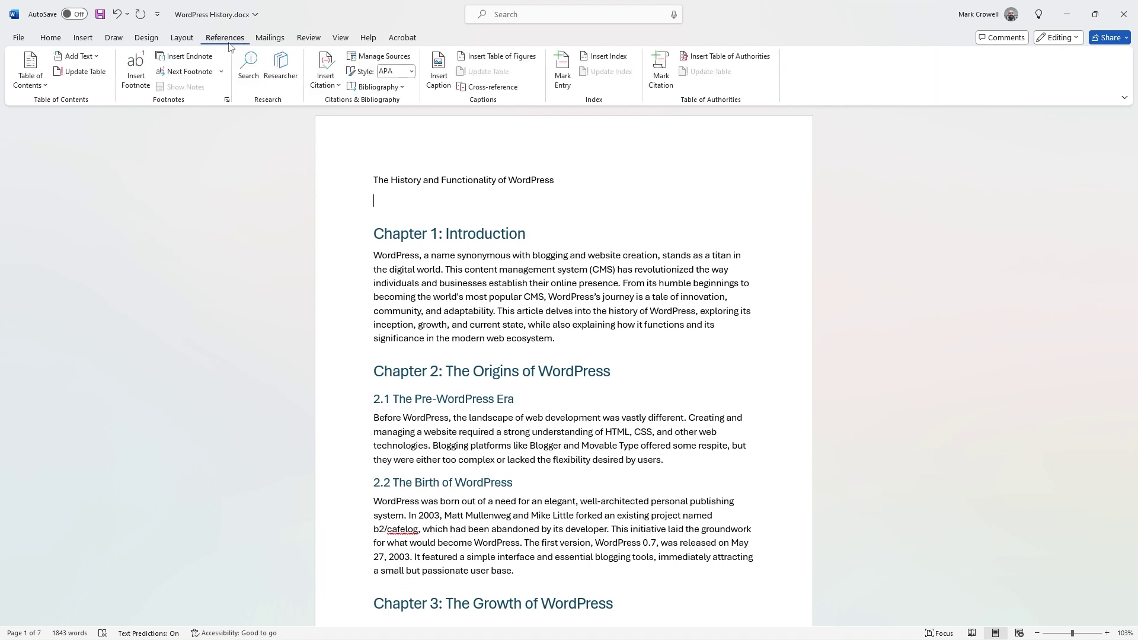
left_click(35, 74)
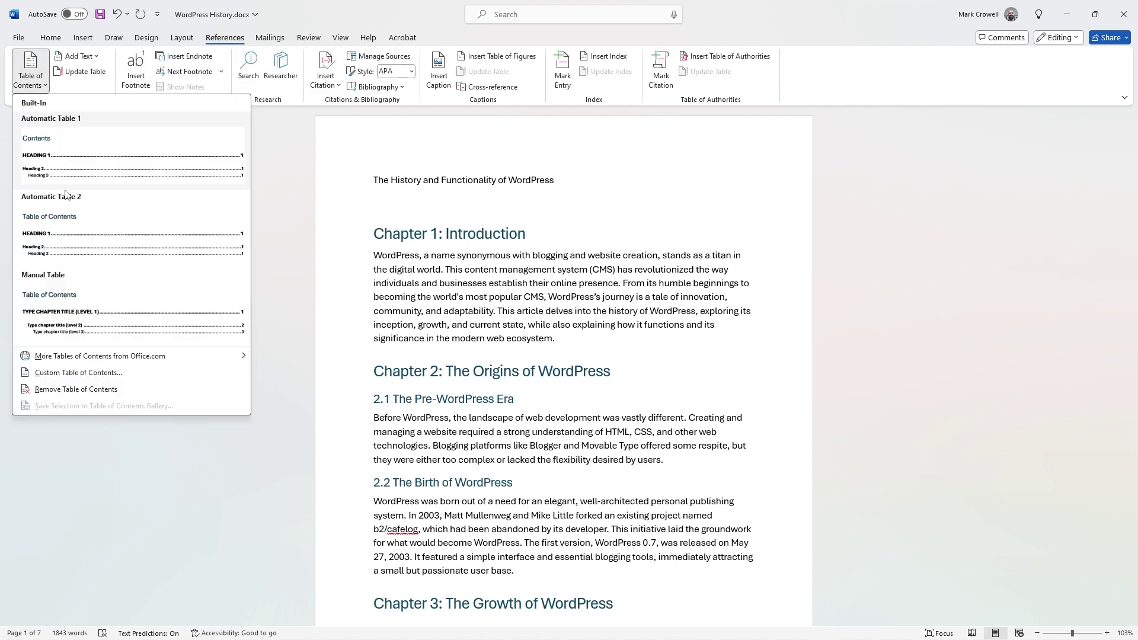
left_click(106, 170)
Scroll through the contents entries, then move down to the end of section 9.3.
scroll(595, 269, "up", 10)
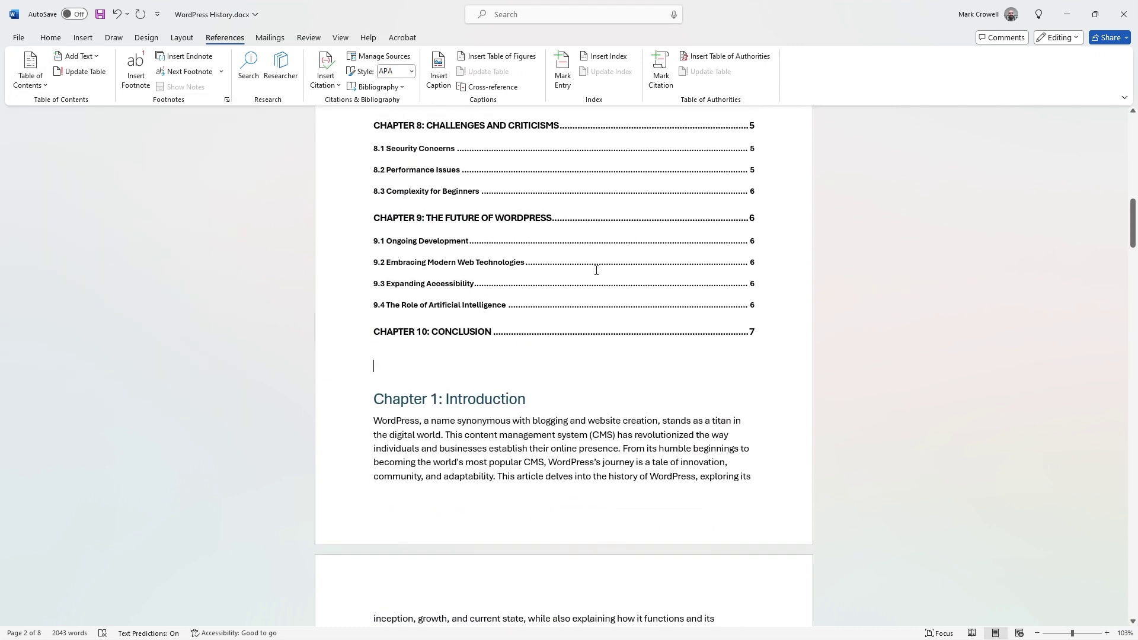
scroll(574, 306, "up", 7)
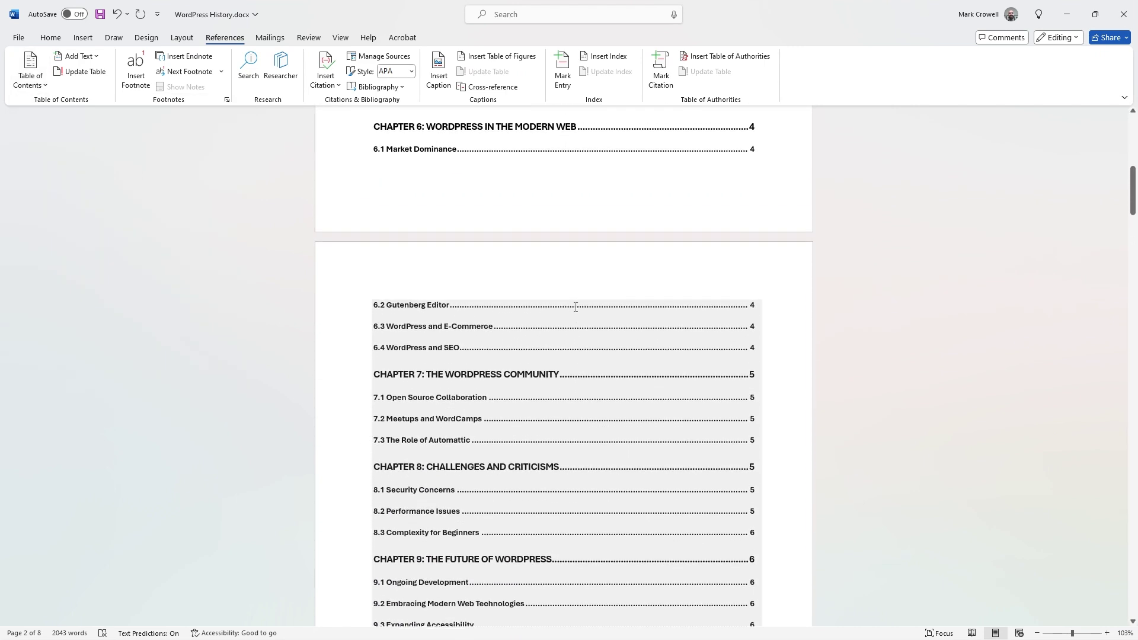
scroll(565, 240, "up", 3)
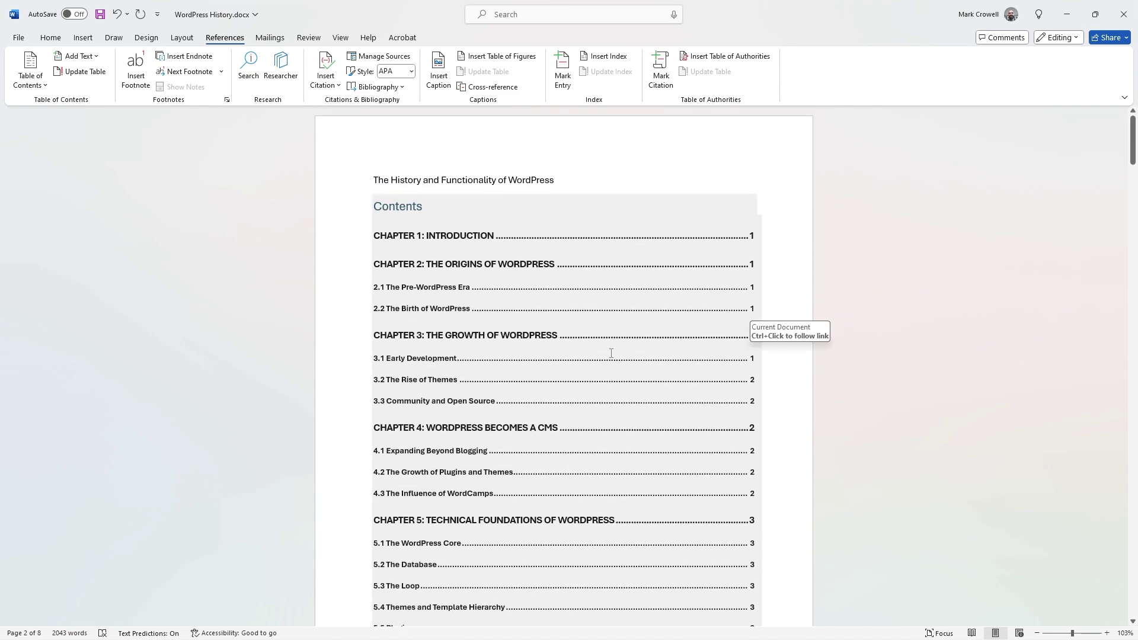
scroll(611, 353, "down", 1)
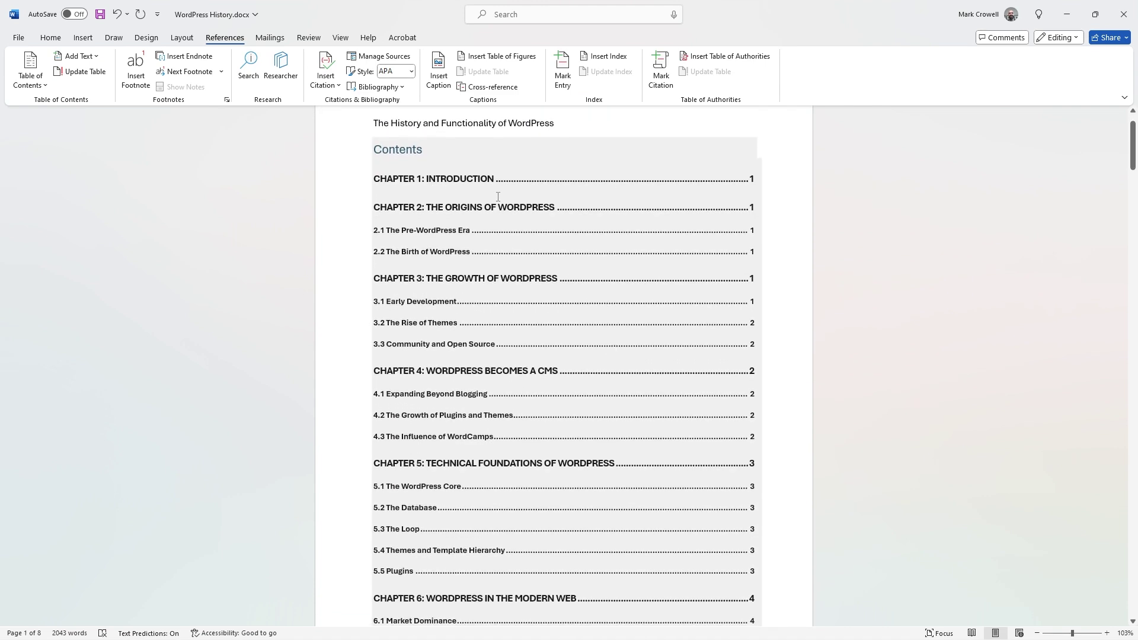
scroll(756, 313, "down", 5)
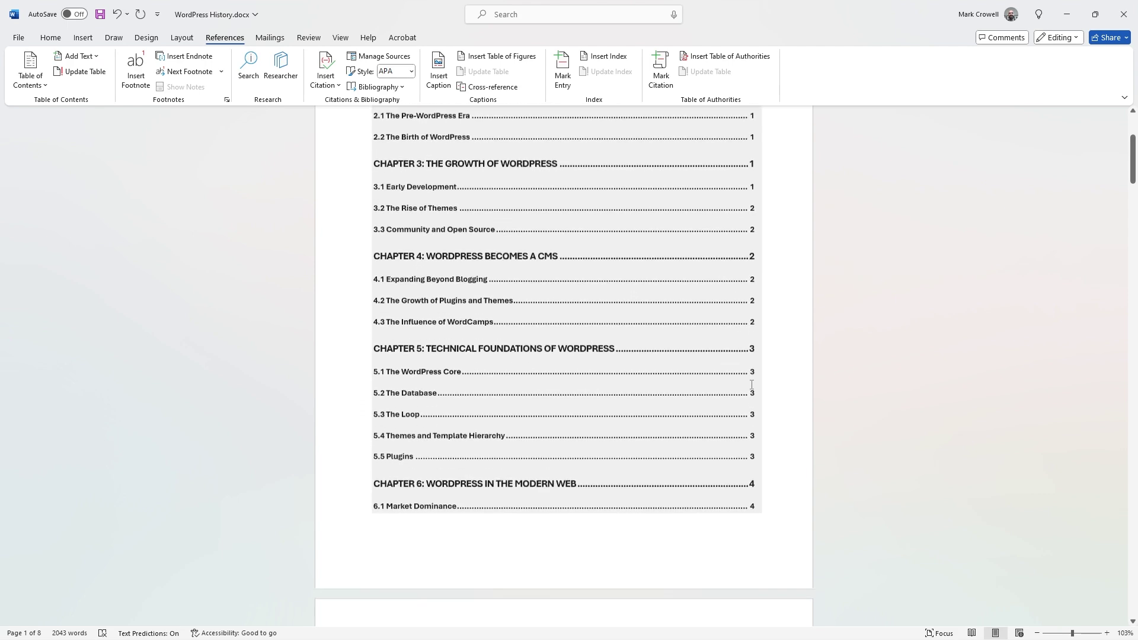
scroll(750, 385, "down", 5)
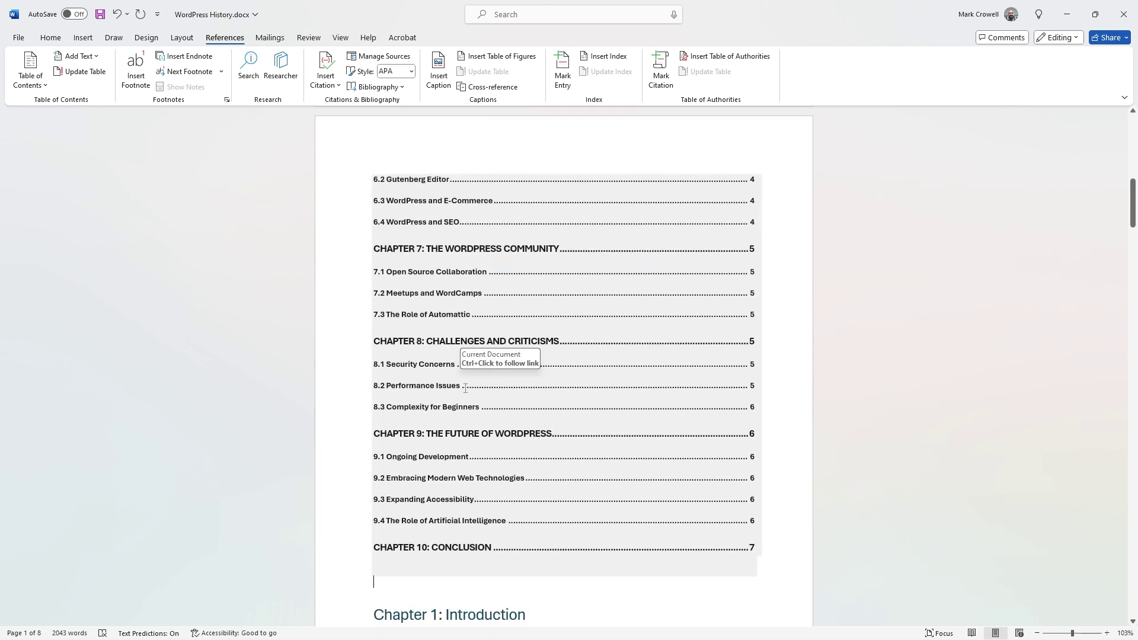
scroll(468, 421, "down", 1)
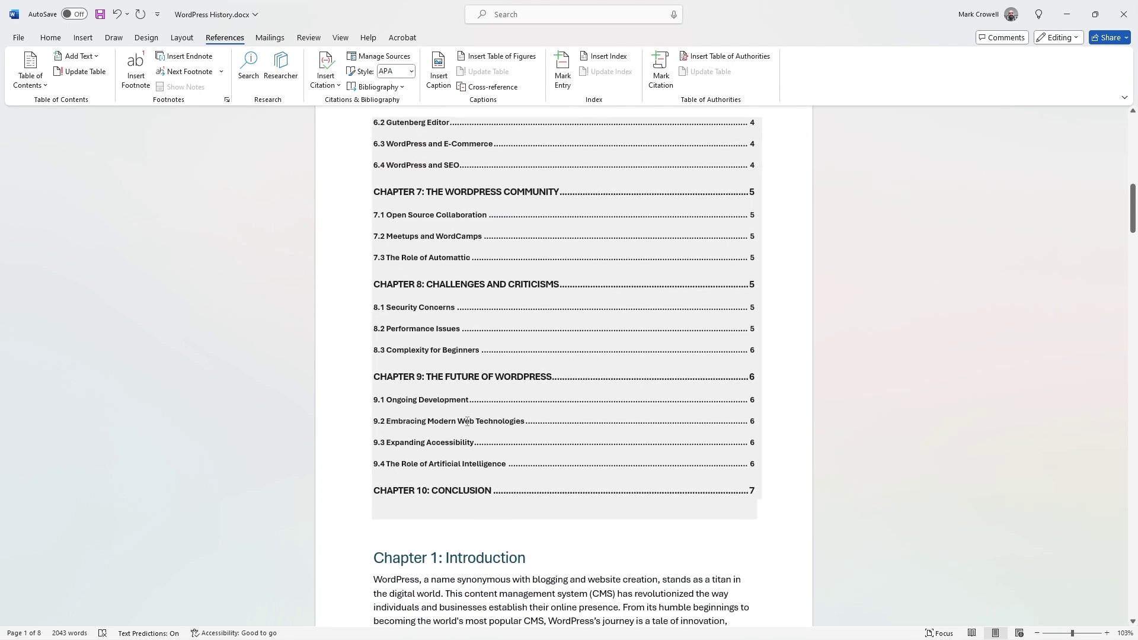
scroll(469, 432, "down", 2)
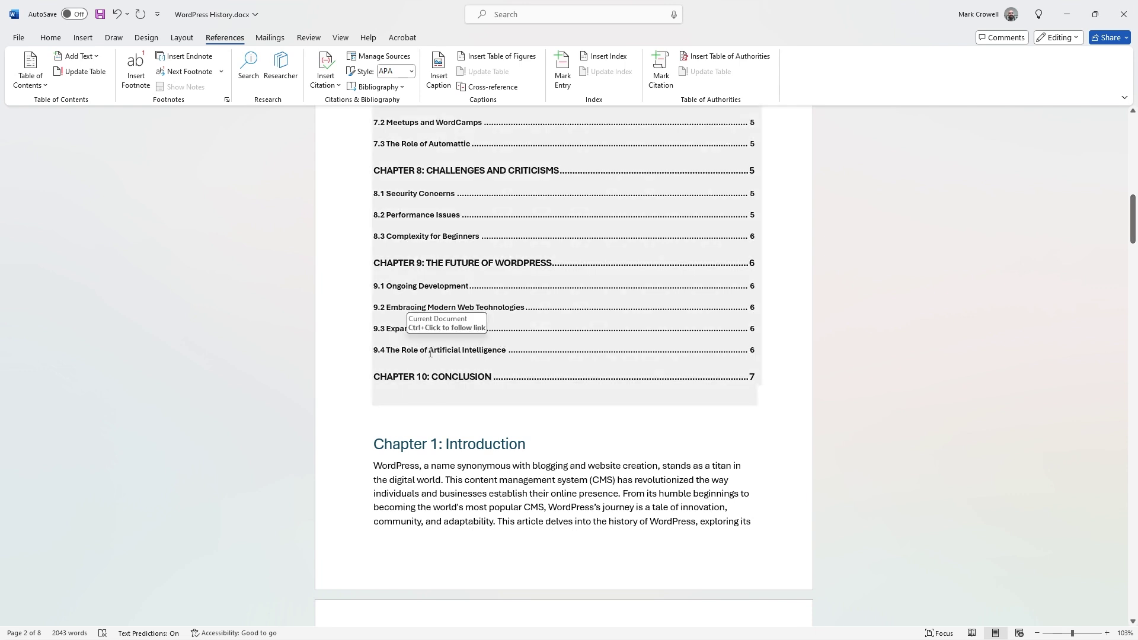
left_click_drag(1132, 219, 1116, 588)
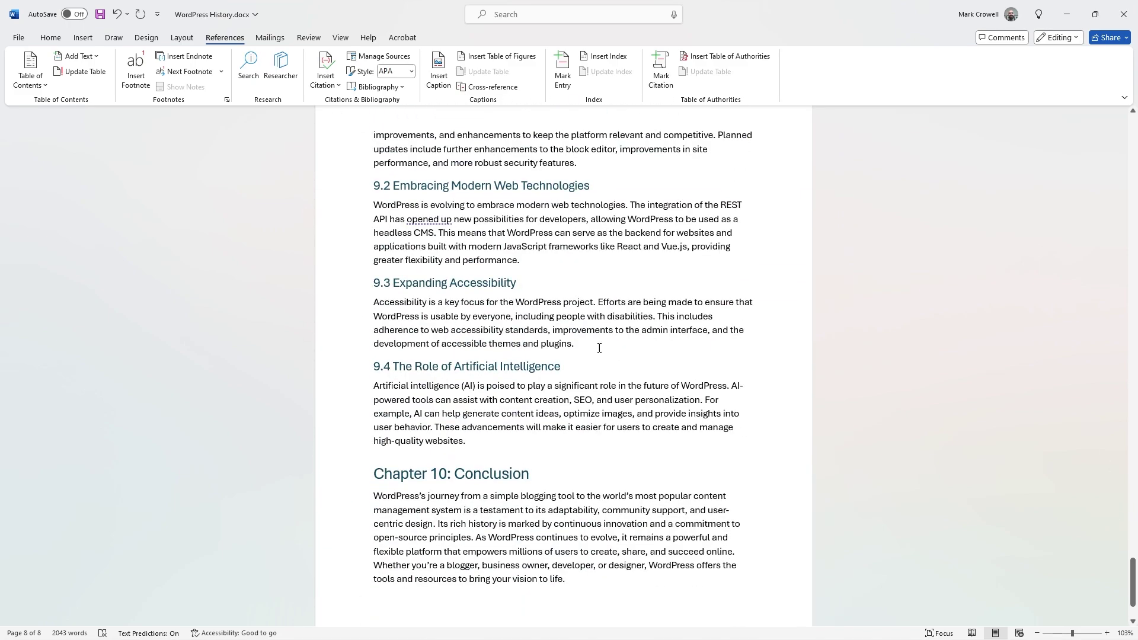
Insert a page break so section 9.4 starts on a new page.
left_click(85, 39)
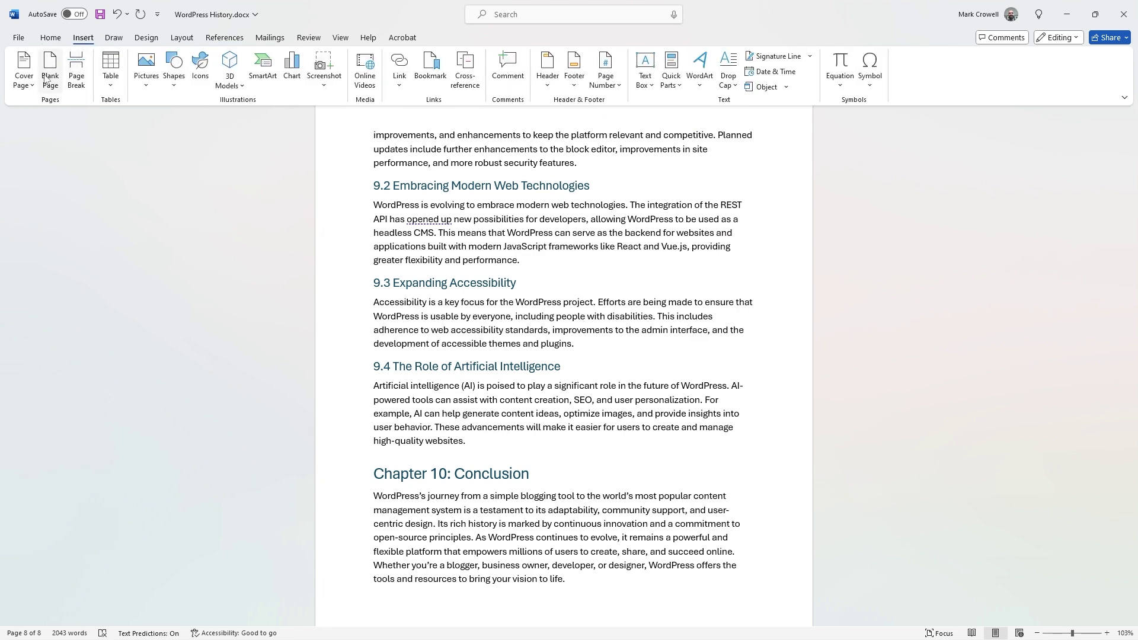
left_click(77, 80)
scroll(723, 345, "down", 3)
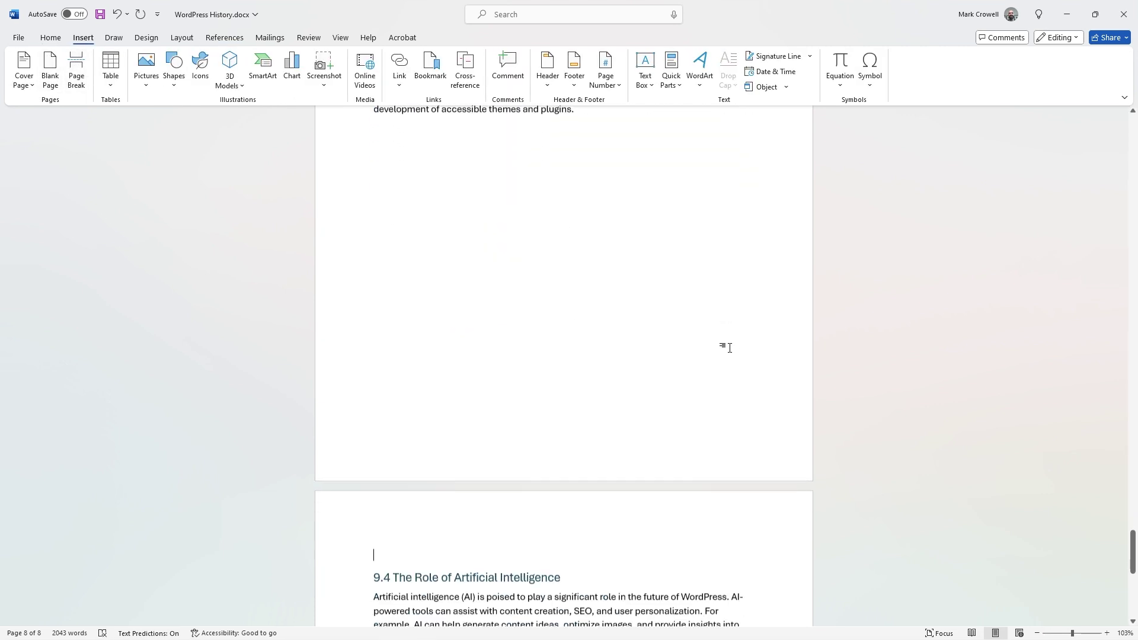
scroll(730, 348, "down", 2)
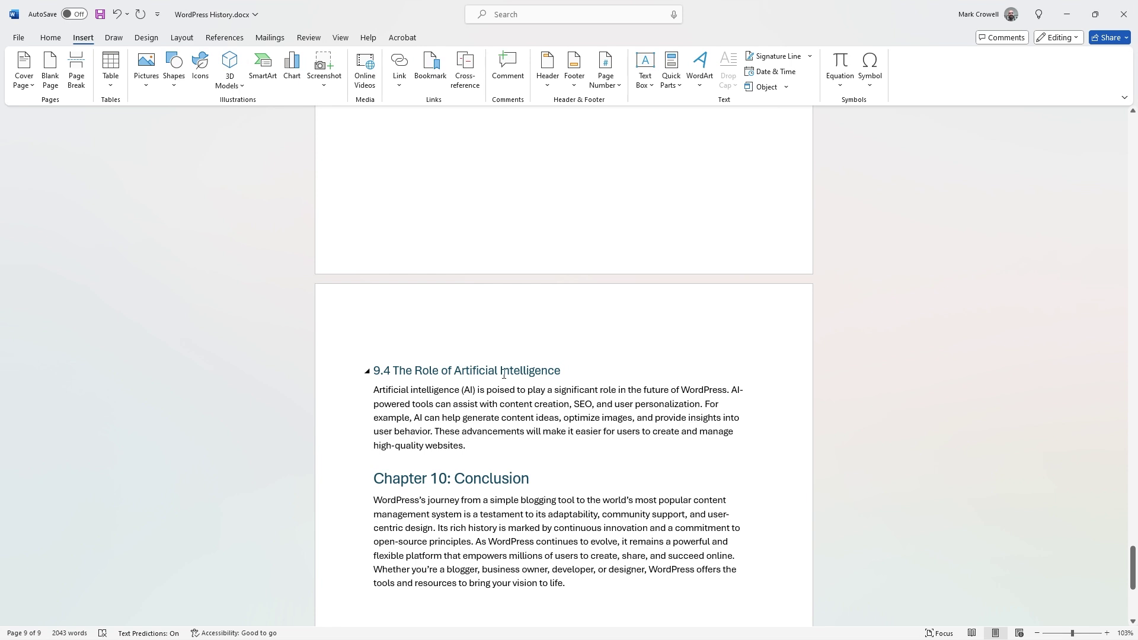
Replace 'Artificial Intelligence' in the 9.4 heading with 'A.I.'.
left_click_drag(560, 374, 454, 372)
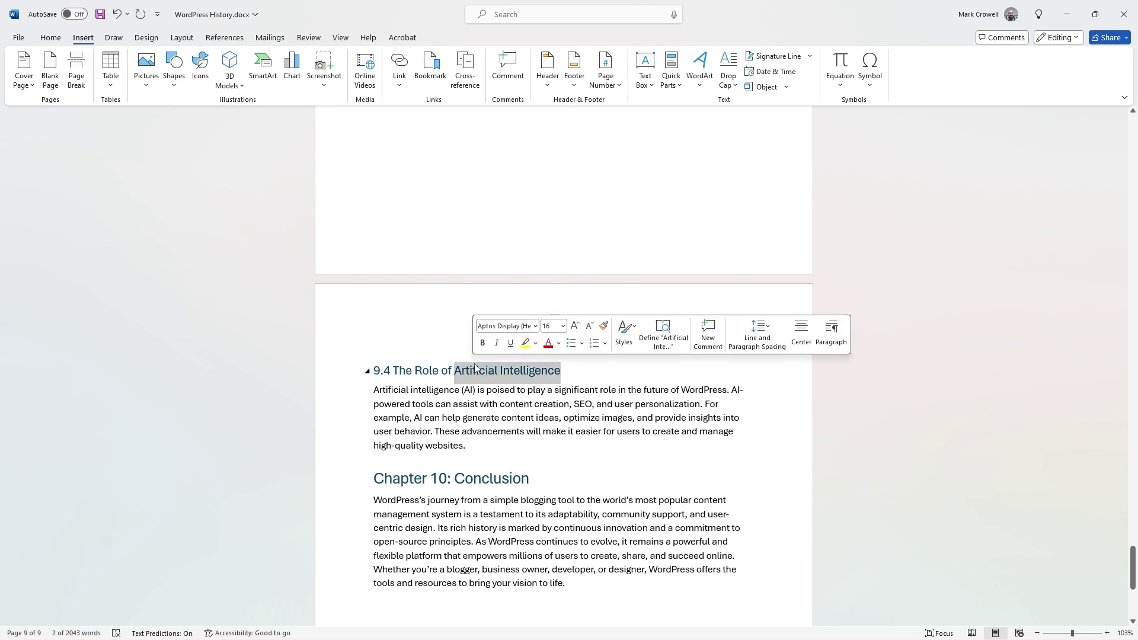
type("A")
key("BackSpace")
type(".I.")
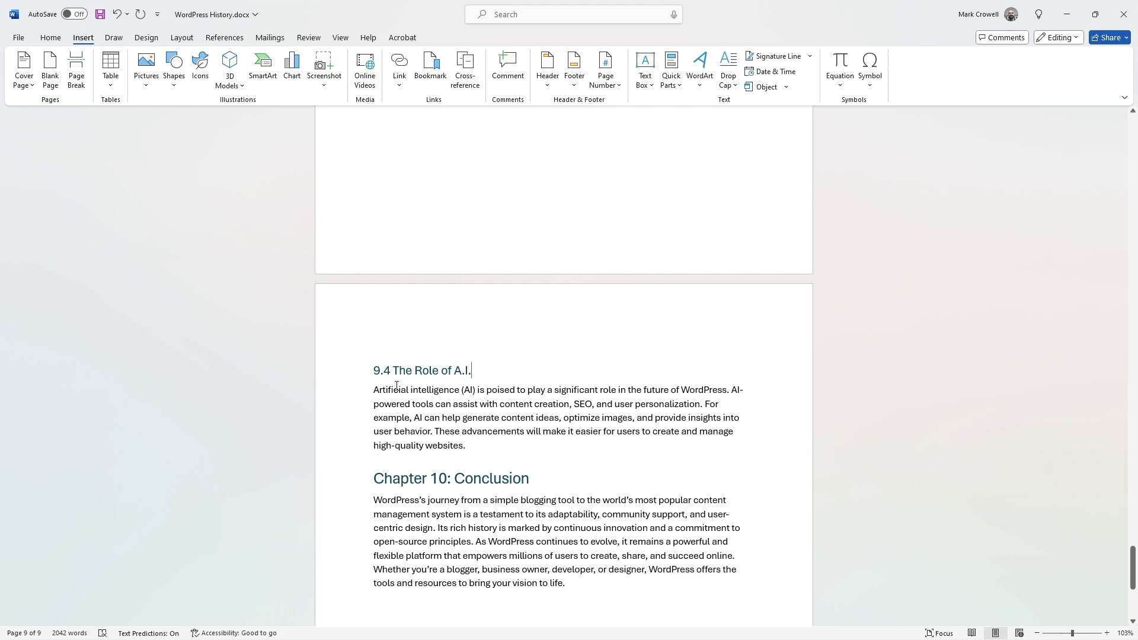
Scroll back up and place the cursor inside the table of contents, which still shows the old 9.4 title.
left_click_drag(1132, 567, 1125, 224)
left_click(507, 234)
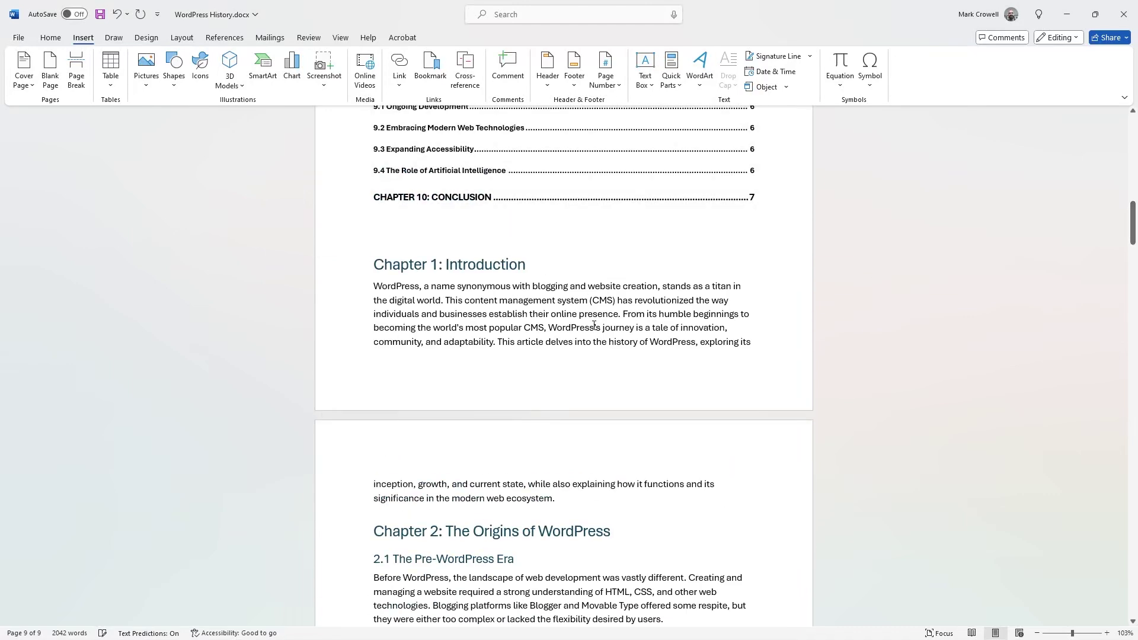
scroll(594, 325, "up", 3)
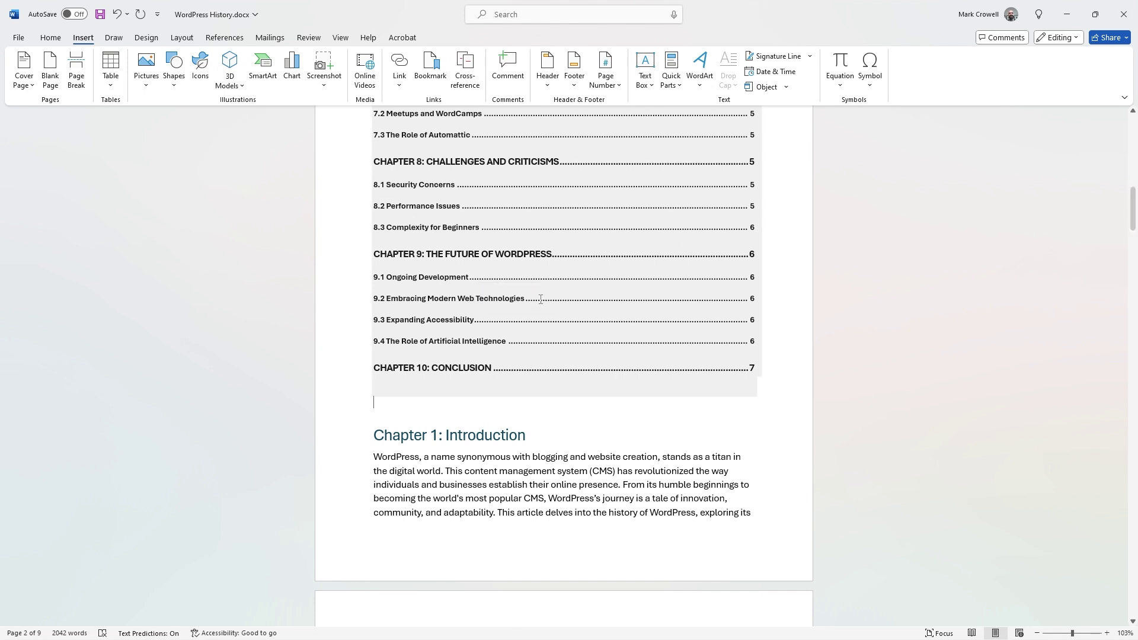
left_click(460, 277)
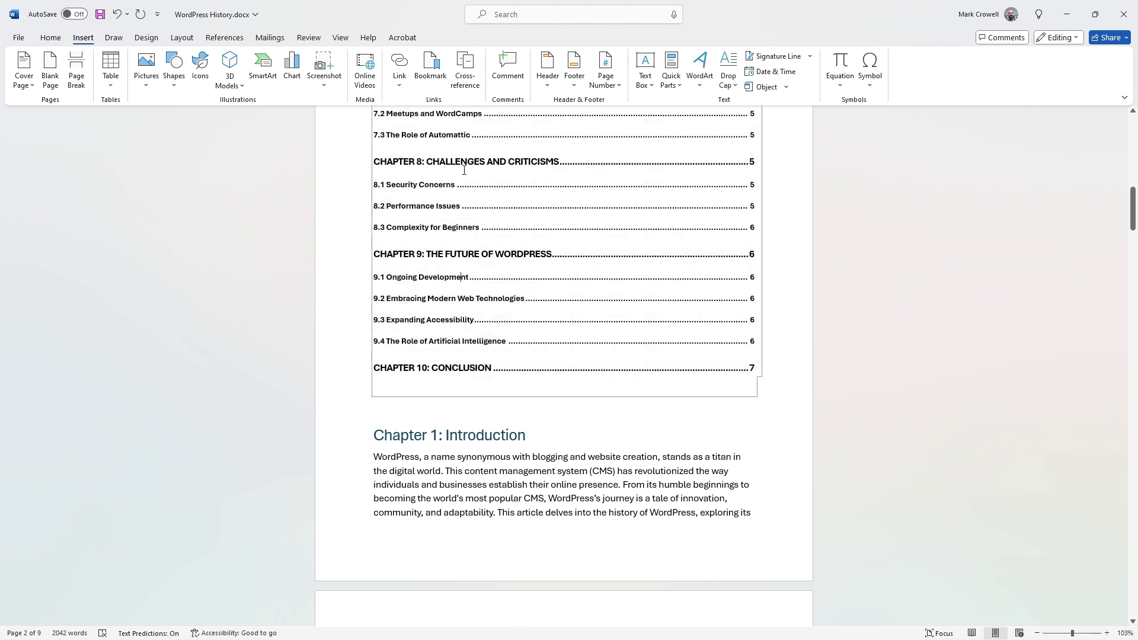
Update the entire table of contents so it lists 9.4 The Role of A.I. with new page numbers.
left_click(235, 42)
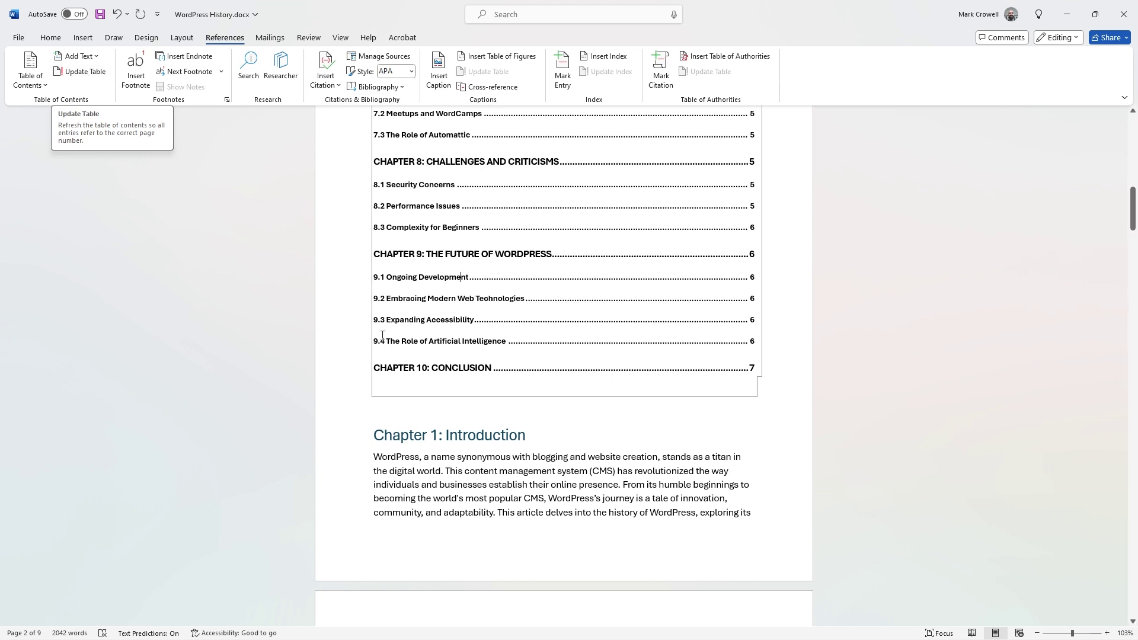
left_click(80, 71)
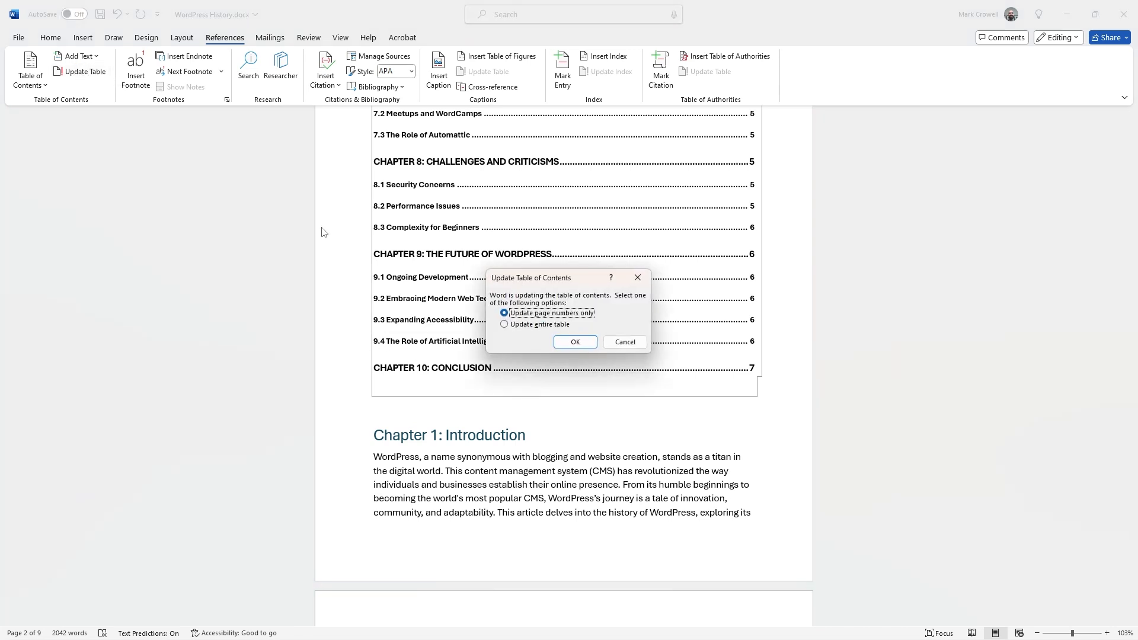
left_click(549, 326)
left_click(575, 342)
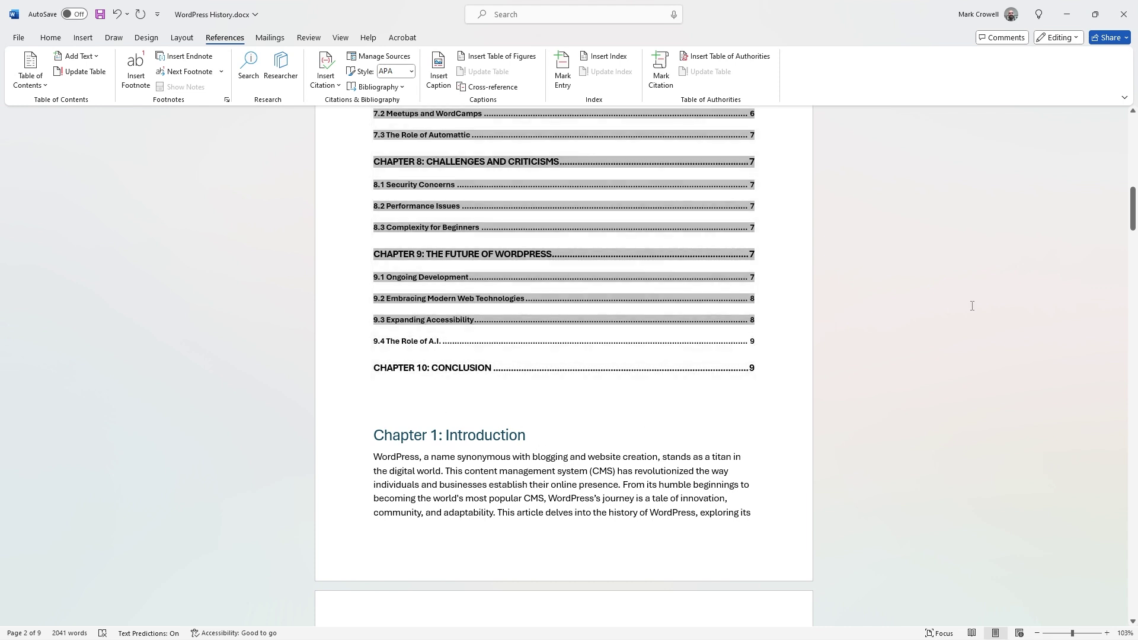
scroll(972, 306, "up", 10)
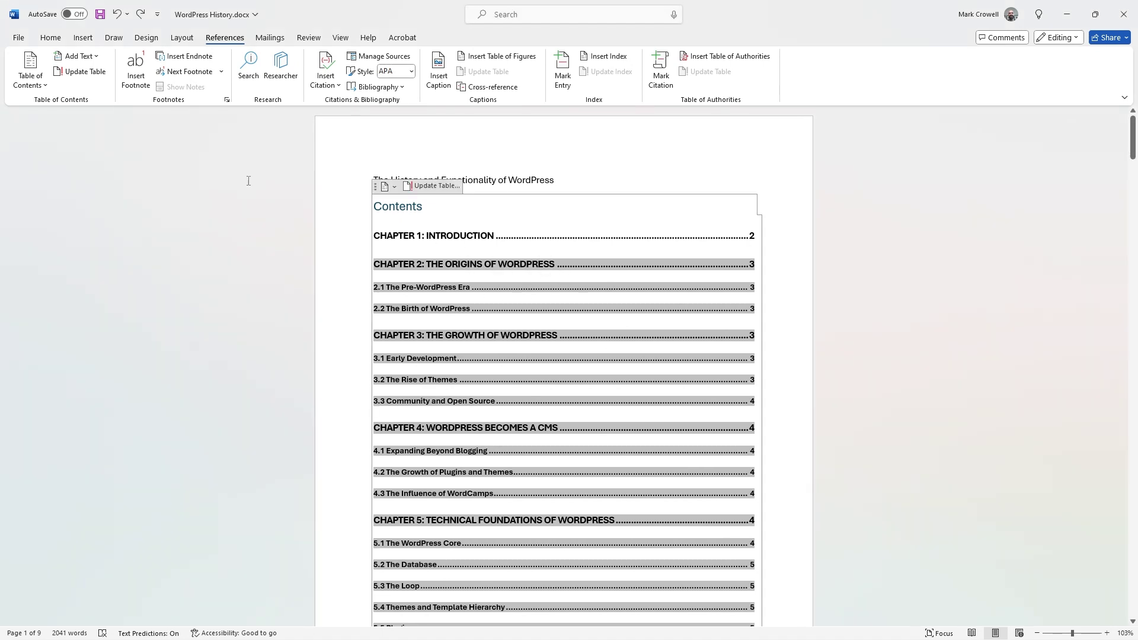
In Custom Table of Contents, set Tab leader to (none) after previewing solid and dotted leaders.
left_click(30, 71)
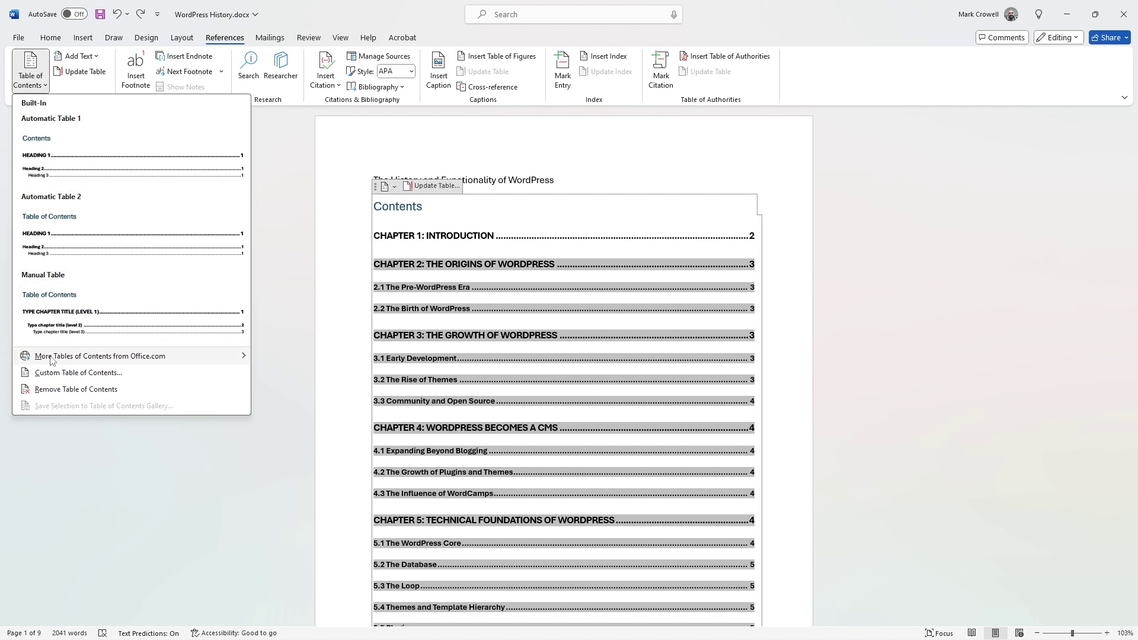
left_click(86, 378)
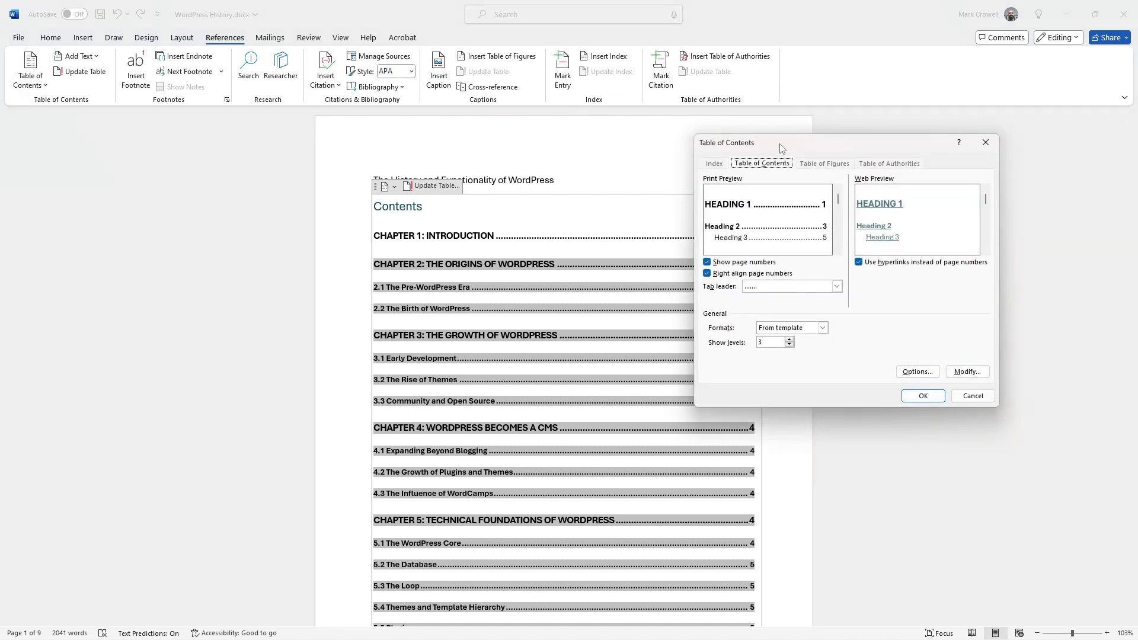
left_click_drag(784, 147, 632, 134)
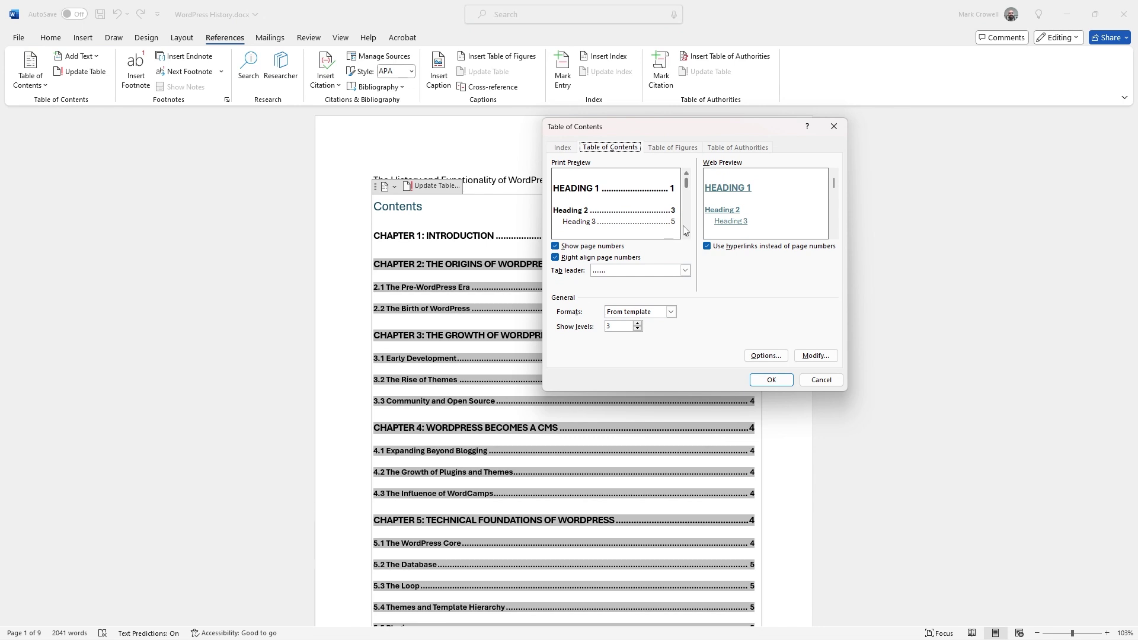
left_click(620, 272)
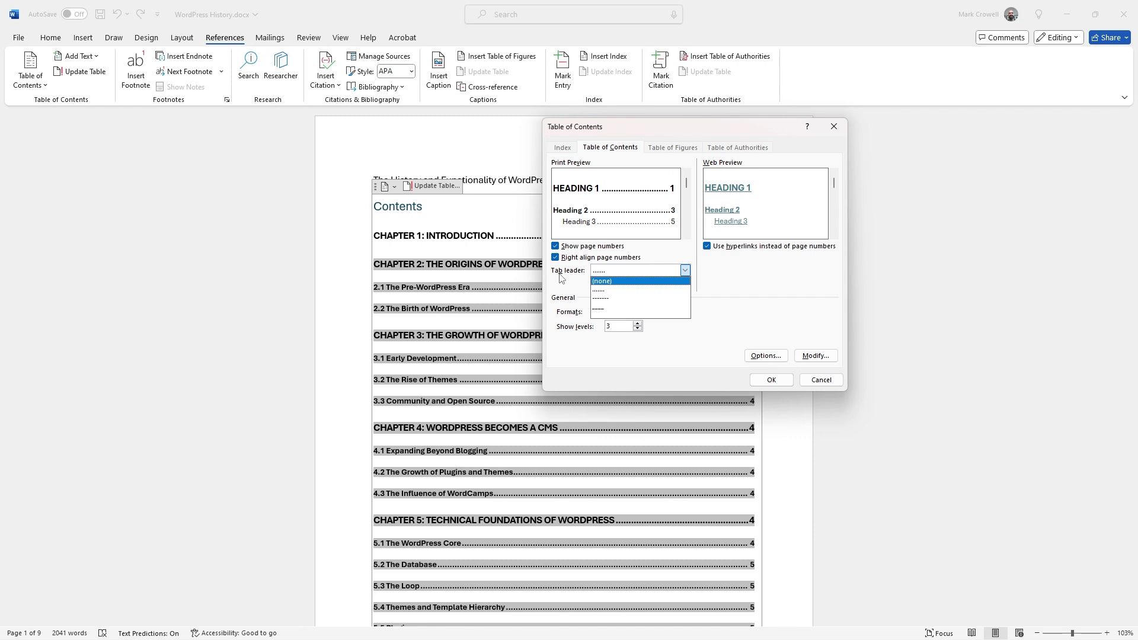
left_click(625, 309)
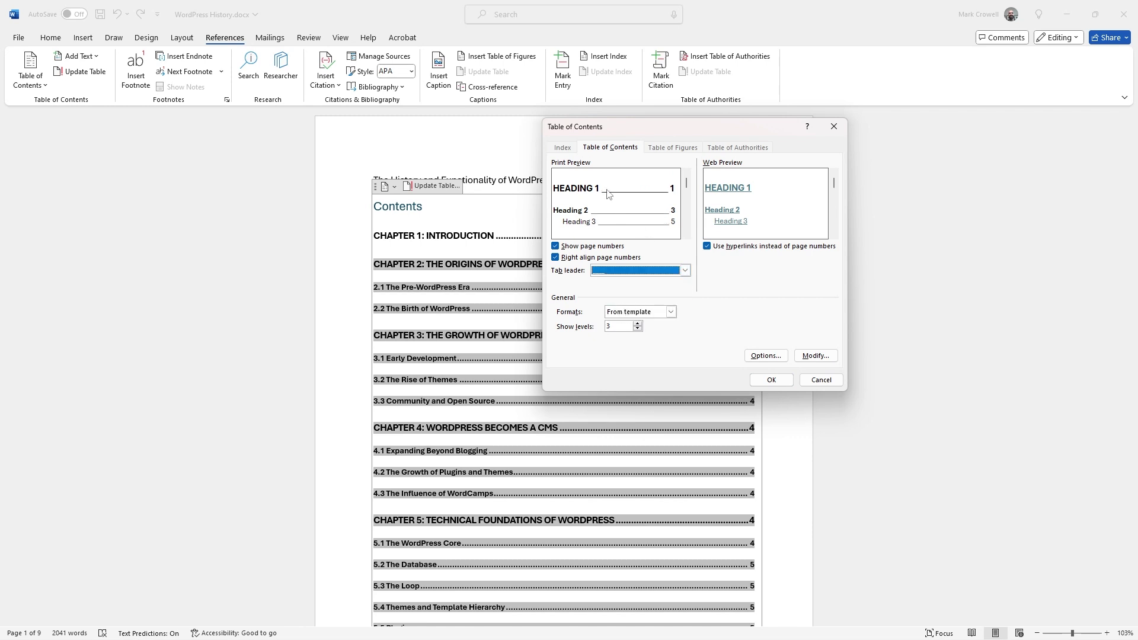
left_click(598, 271)
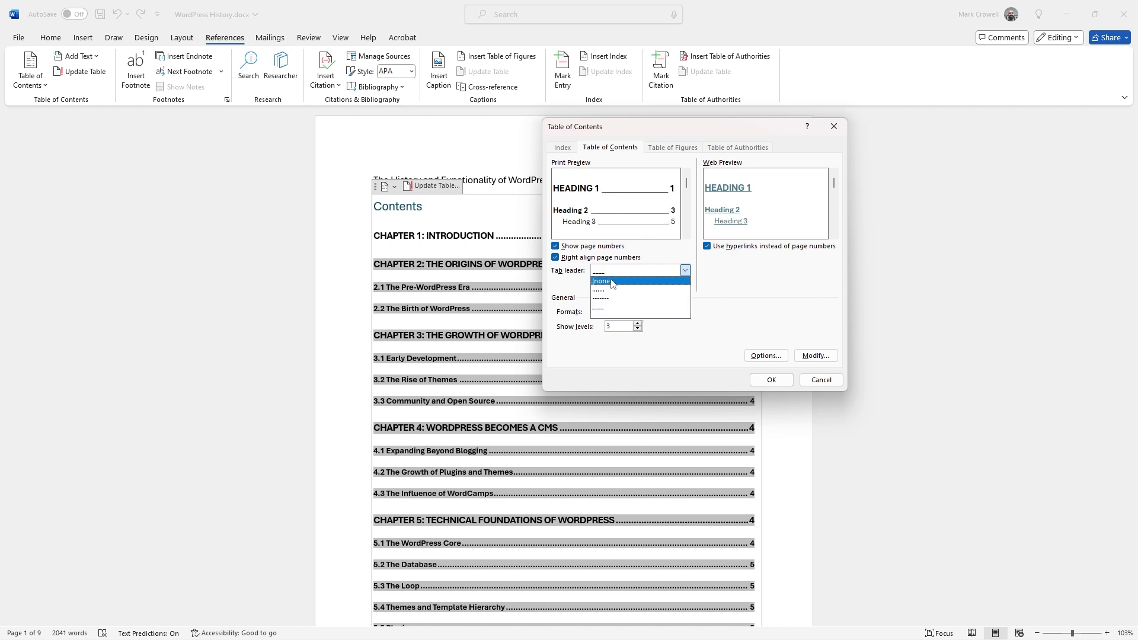
left_click(612, 283)
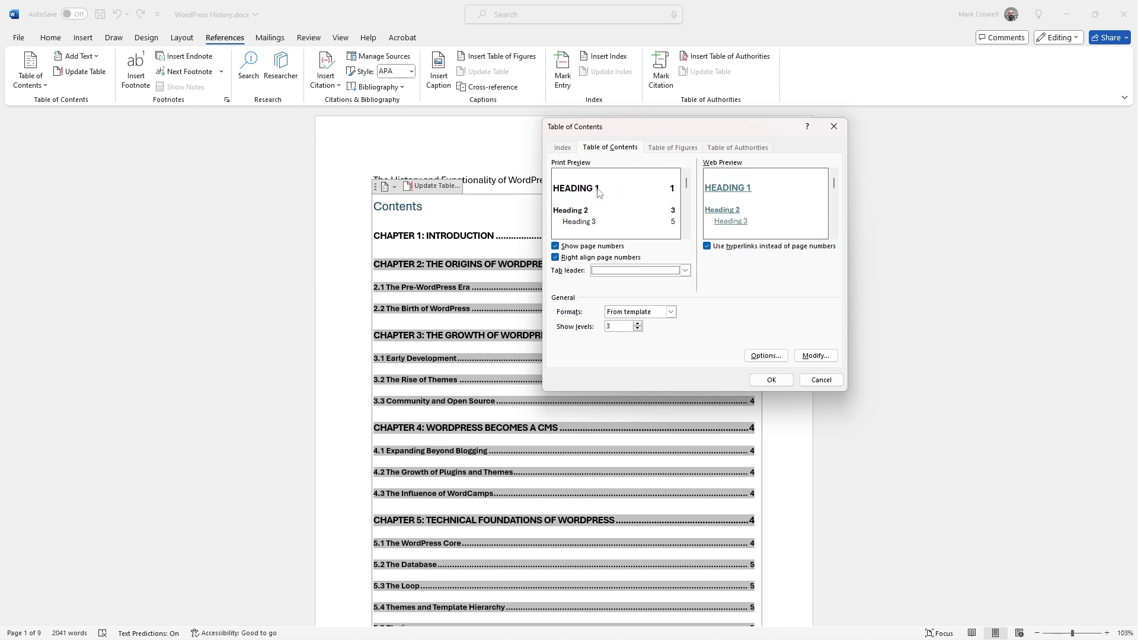
left_click(616, 271)
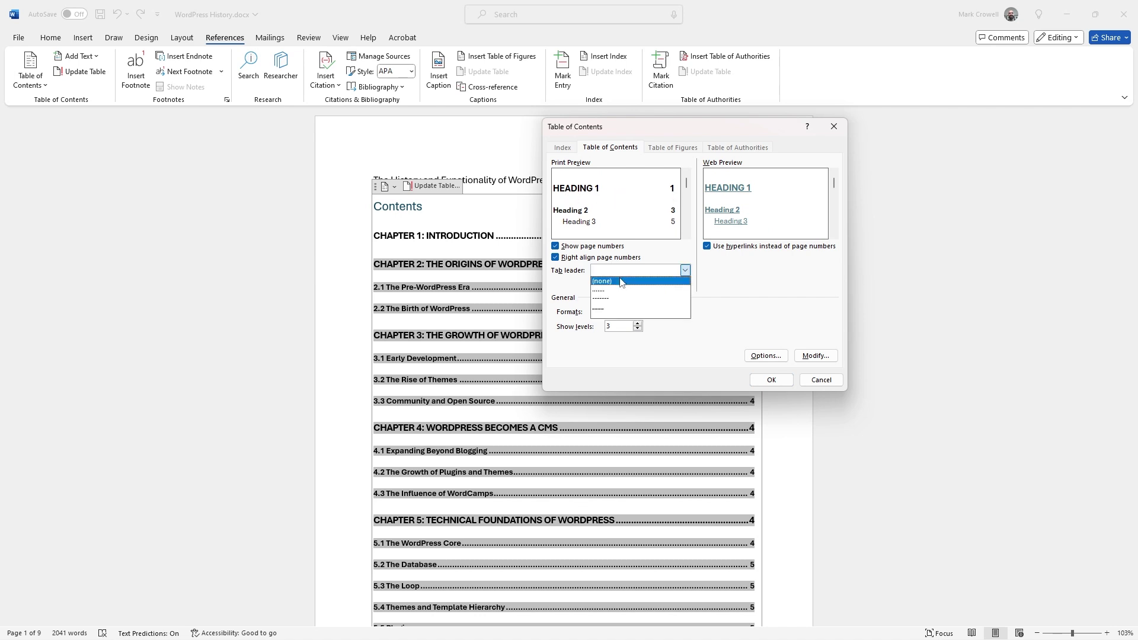
left_click(620, 285)
left_click(617, 272)
left_click(620, 281)
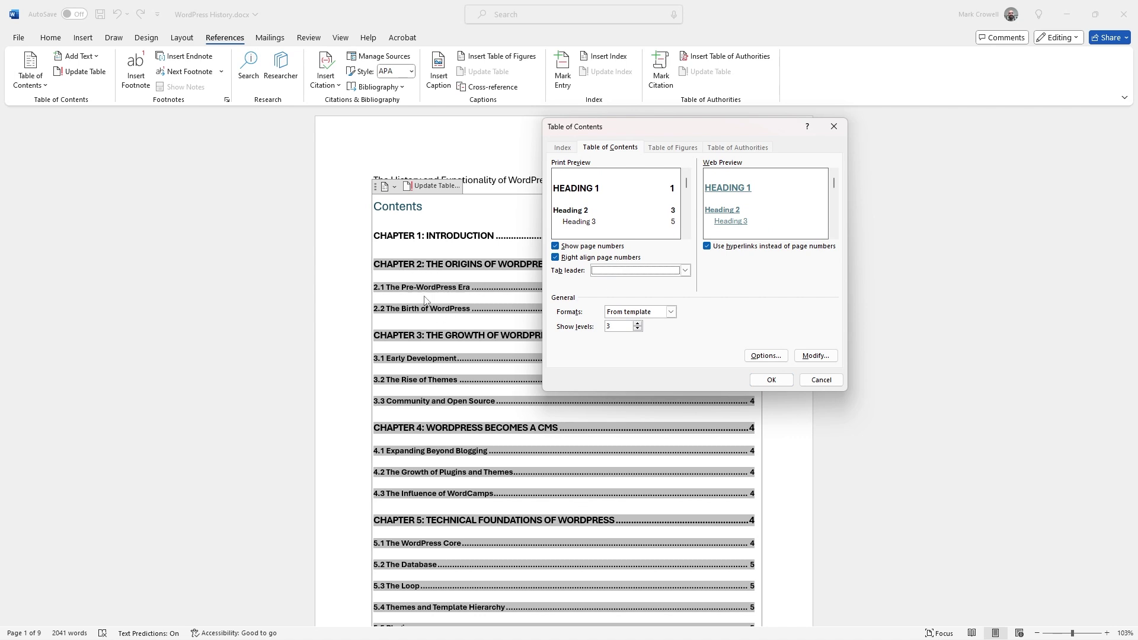
Reduce Show levels to 1 and apply the table of contents settings.
left_click(638, 330)
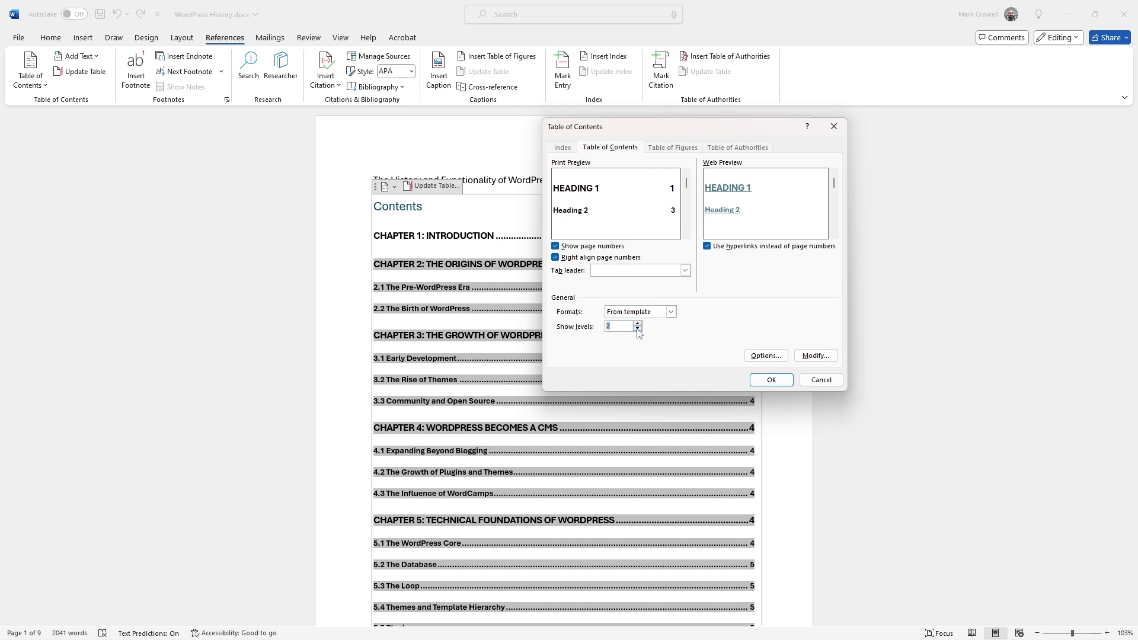
left_click(638, 330)
left_click(771, 380)
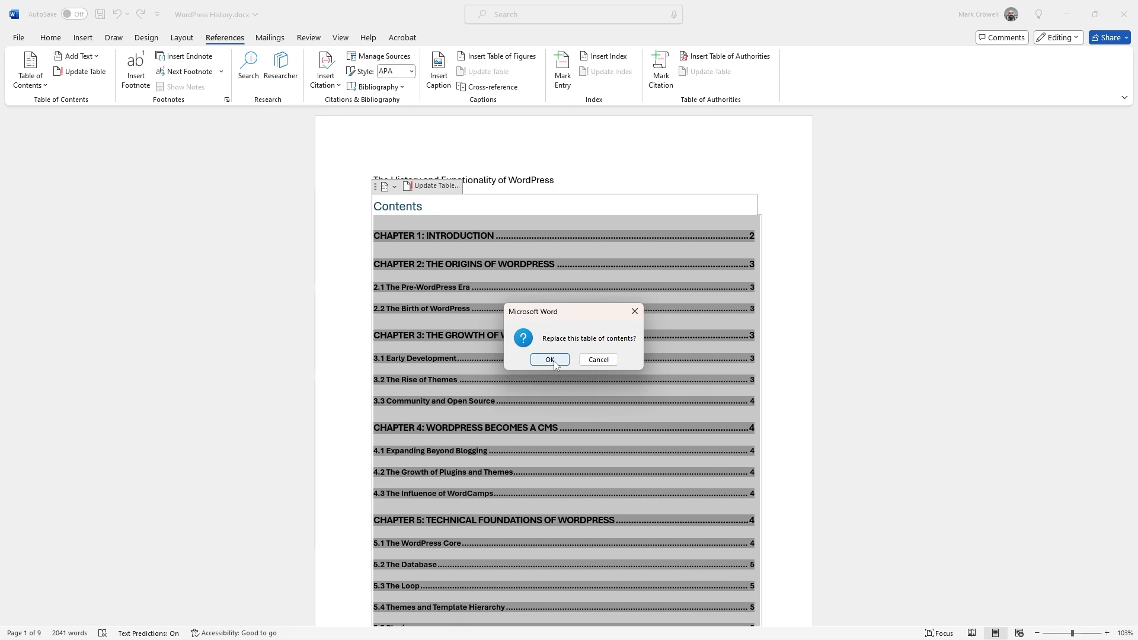
Confirm replacing the contents, then preview Modern and Formal formats and cancel without changing them.
left_click(550, 360)
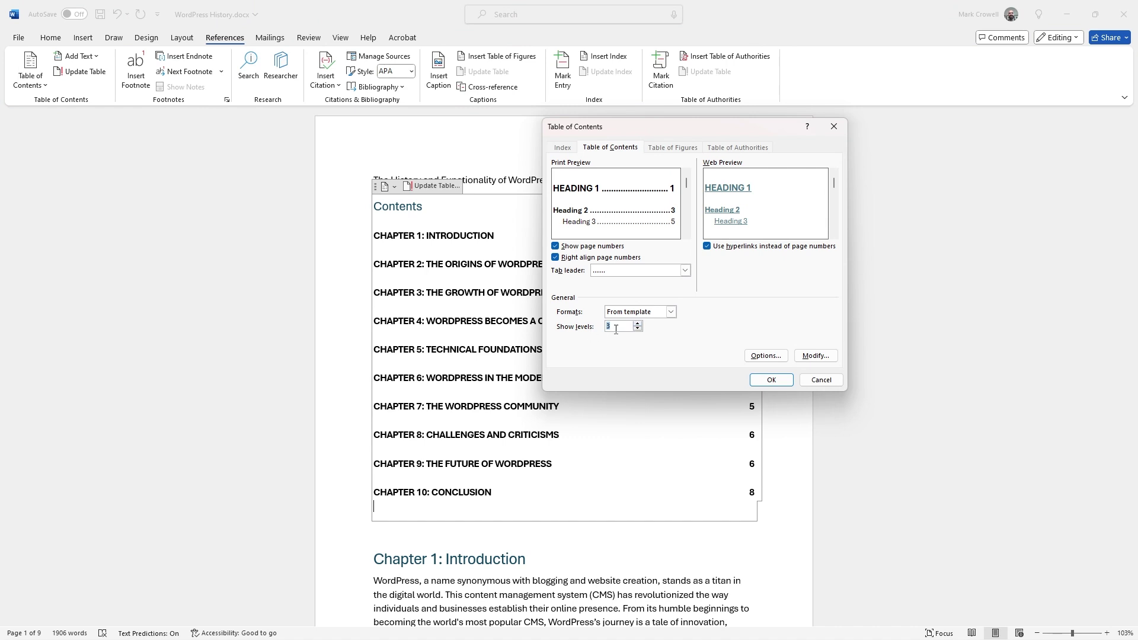
left_click(662, 312)
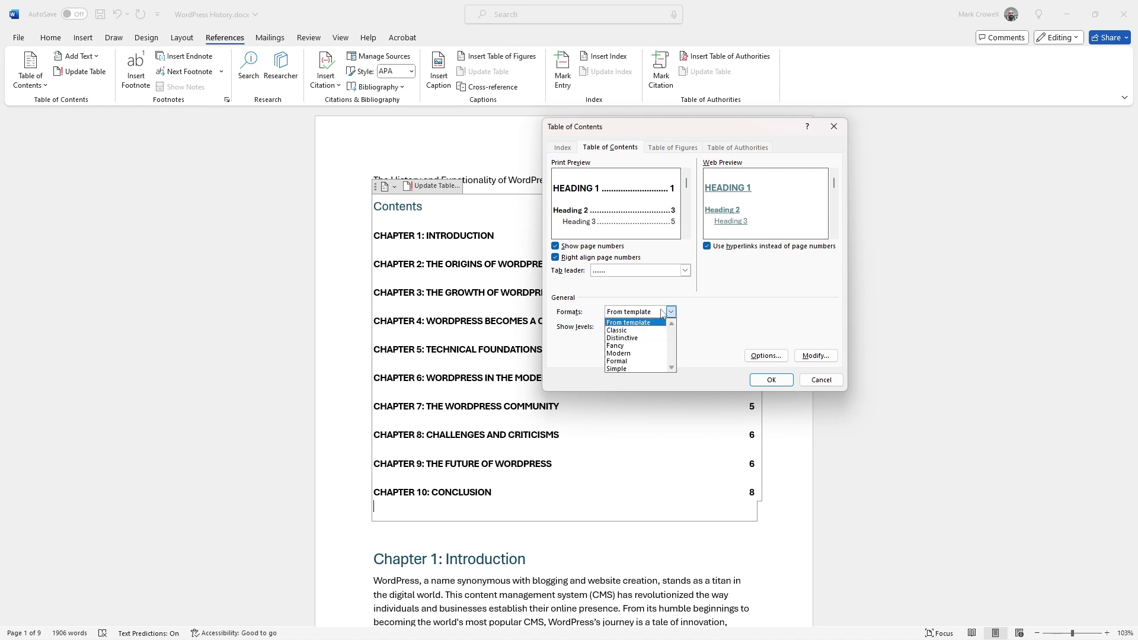
left_click(633, 354)
left_click(651, 313)
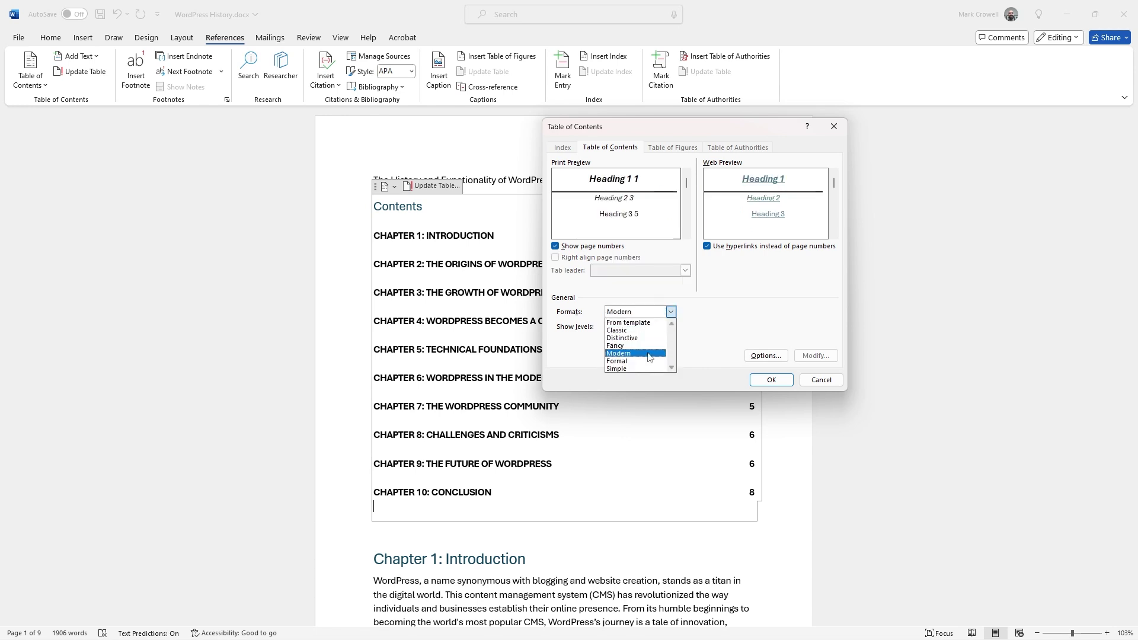
left_click(650, 361)
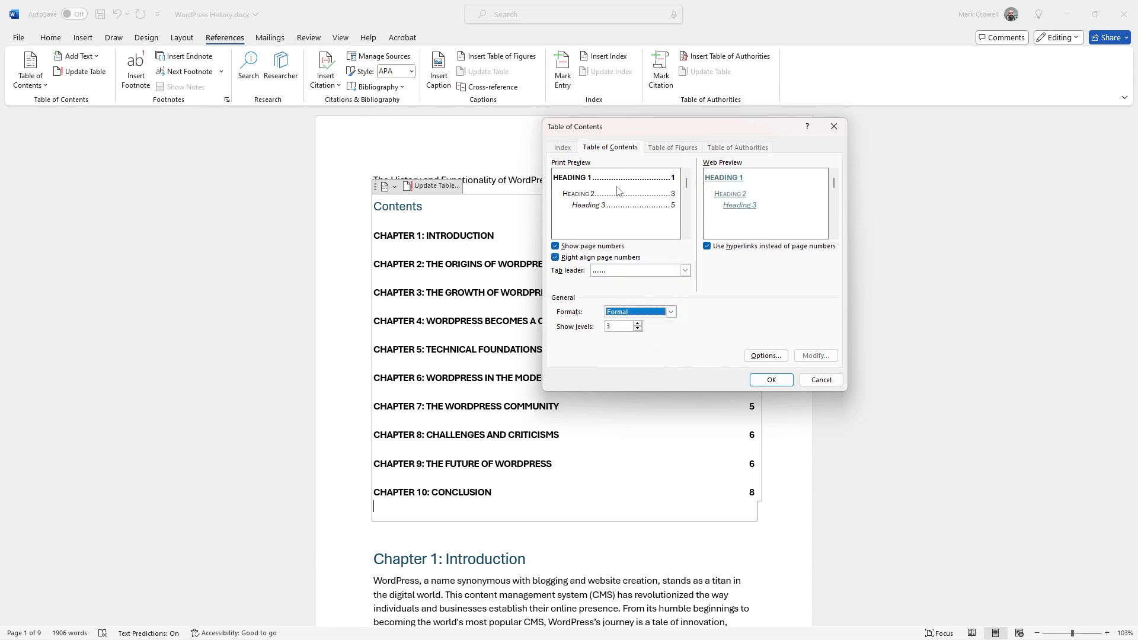
left_click(829, 382)
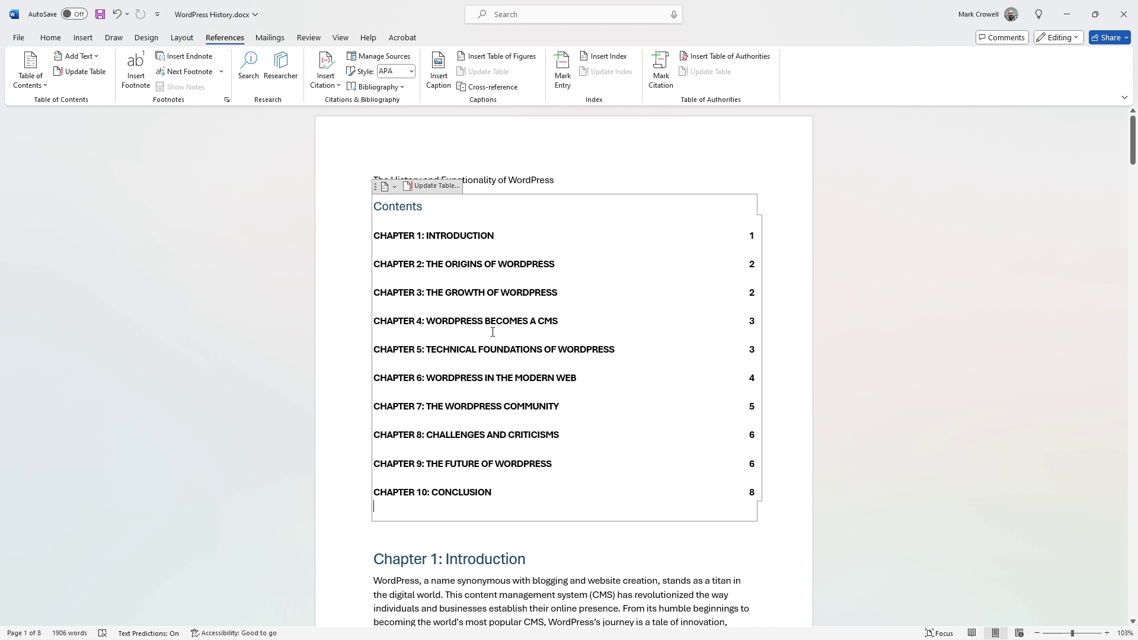
Apply the teal-banner style set from the Design tab's Document Formatting gallery.
left_click(50, 37)
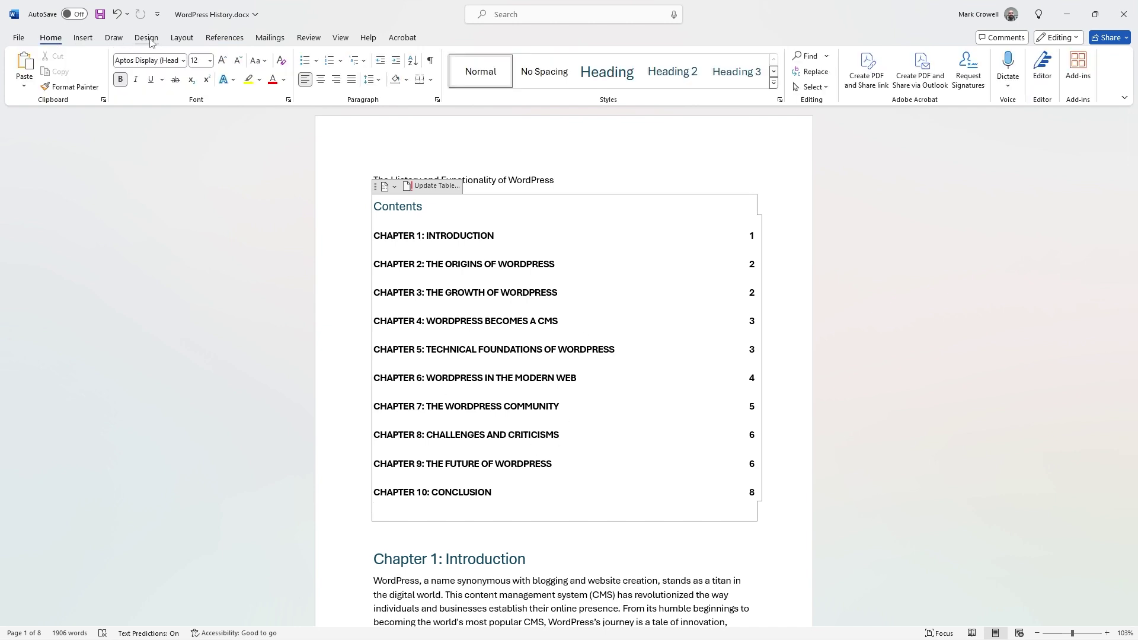
left_click(148, 37)
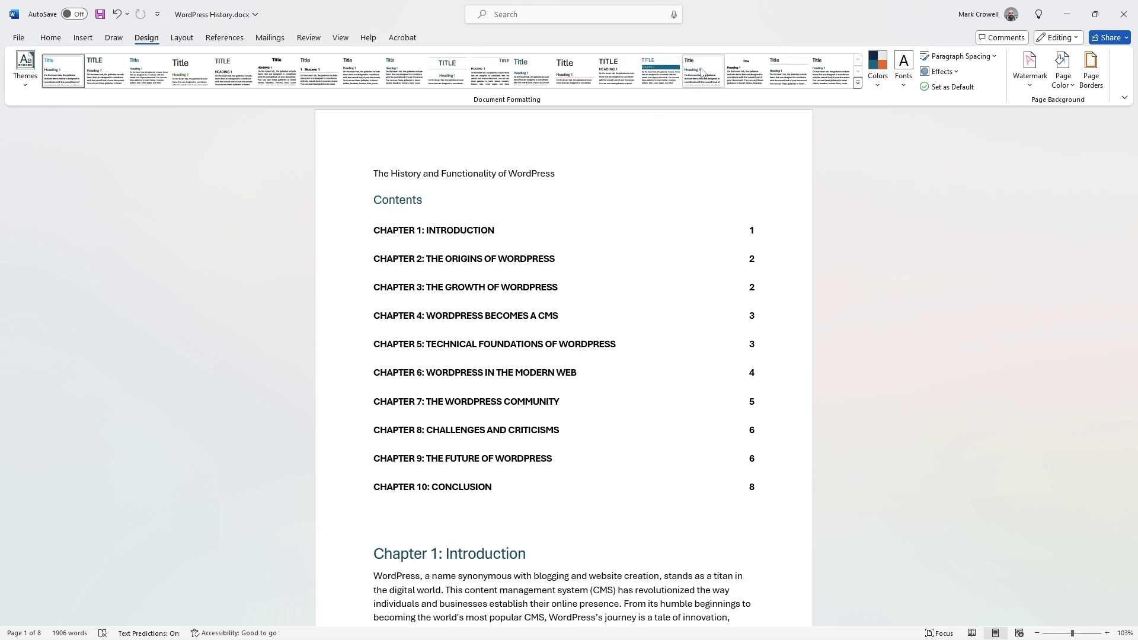
left_click(670, 72)
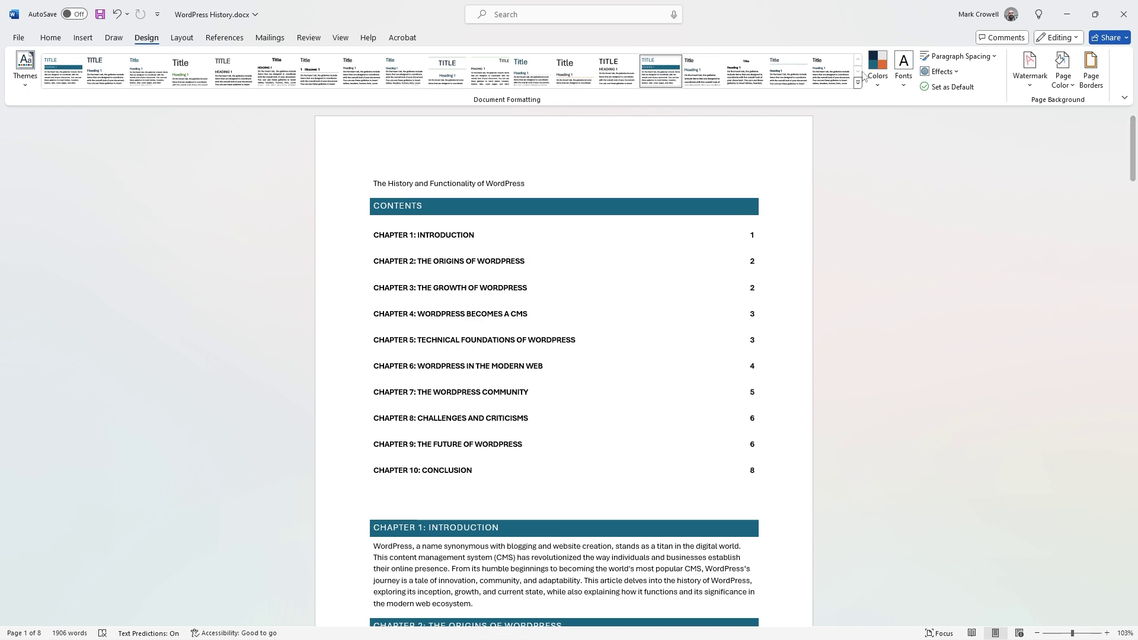
left_click(877, 68)
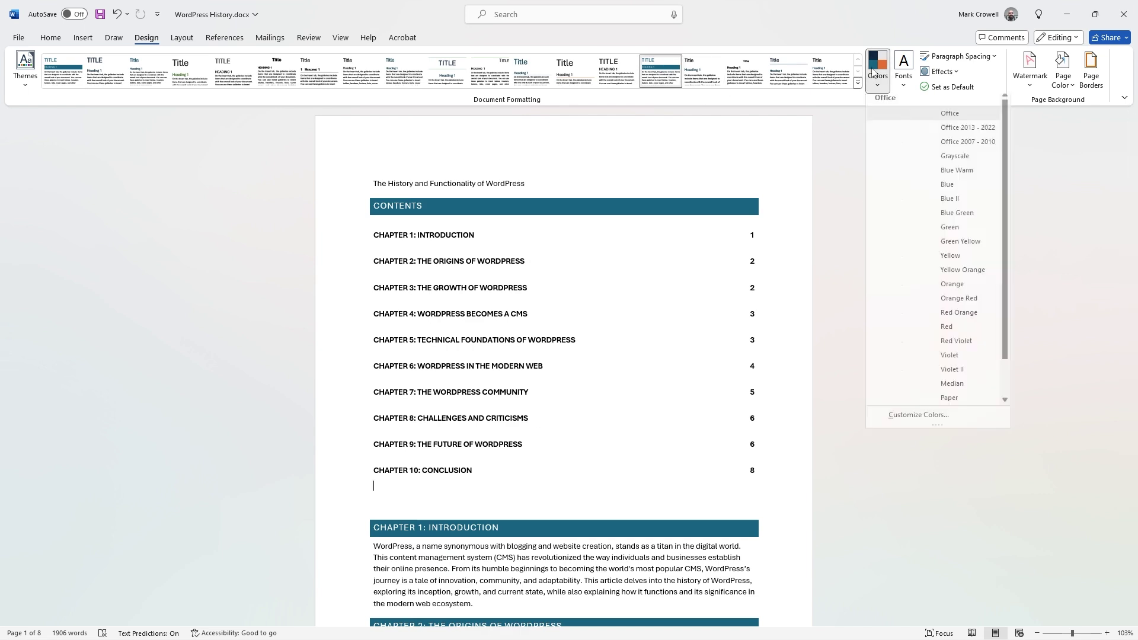
Try the Blue Warm colour scheme, then choose Blue Green and scroll to check the headings.
left_click(957, 176)
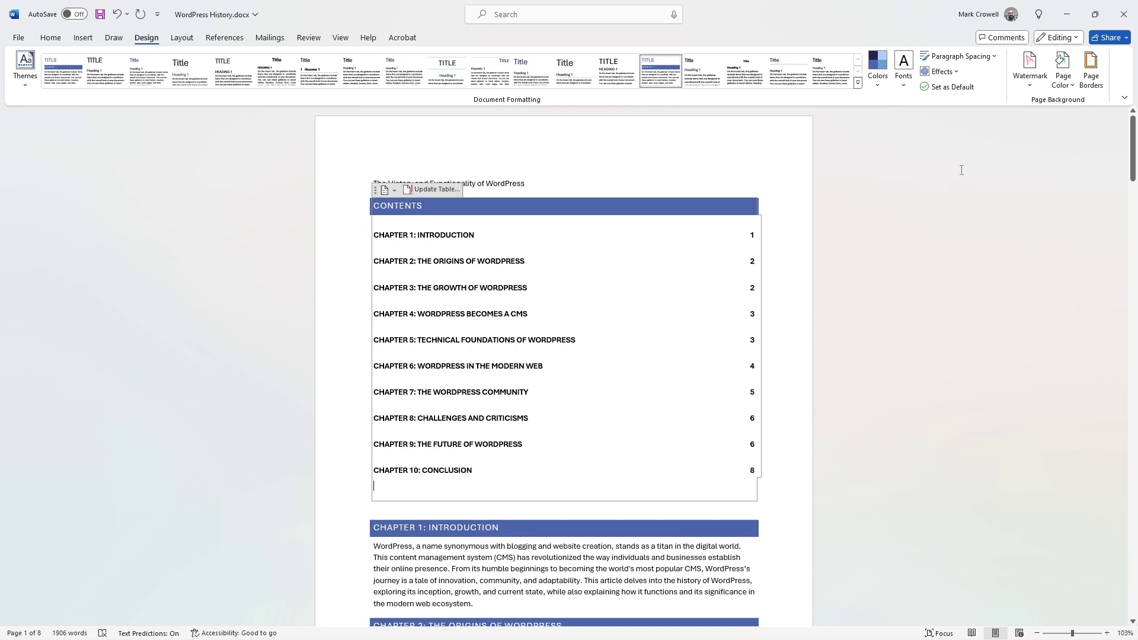
left_click(878, 68)
left_click(949, 218)
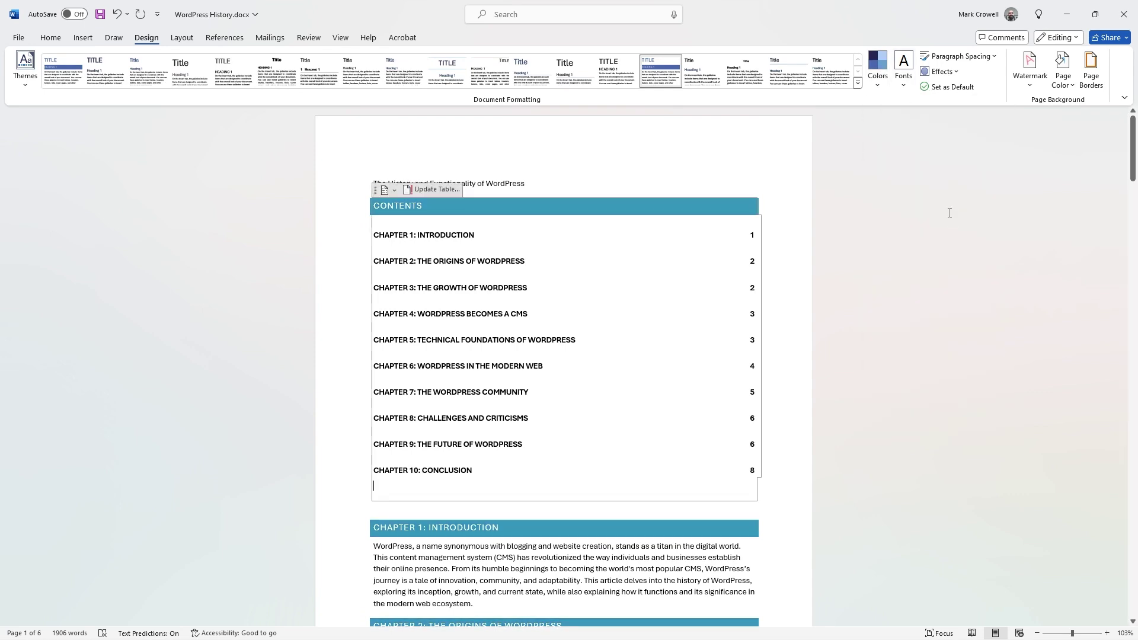
scroll(877, 280, "down", 3)
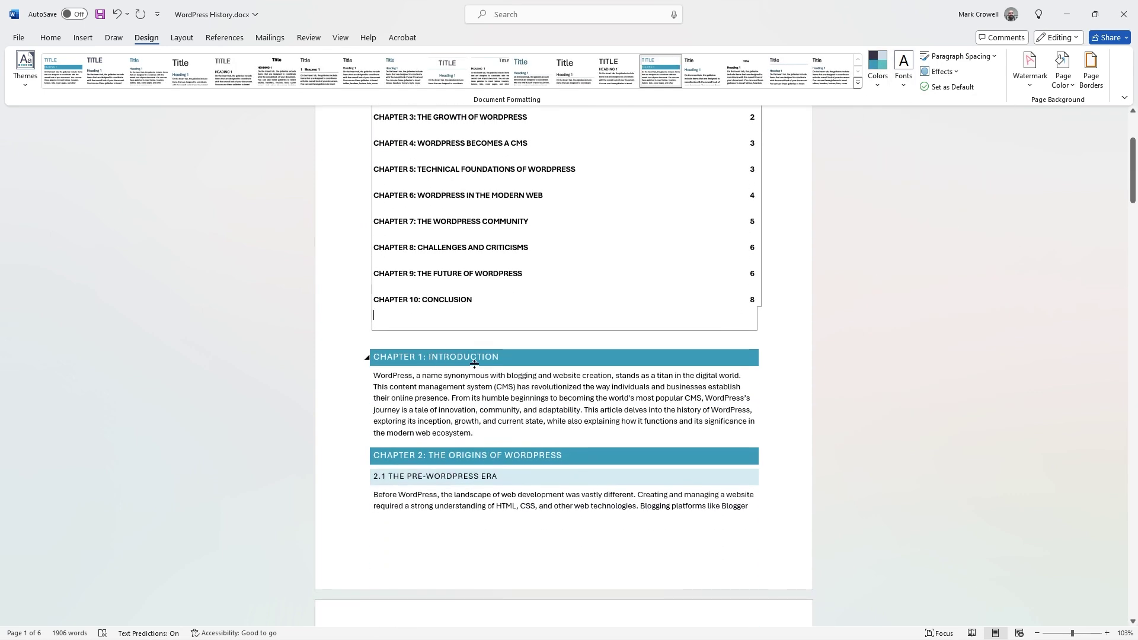
left_click_drag(1129, 181, 925, 356)
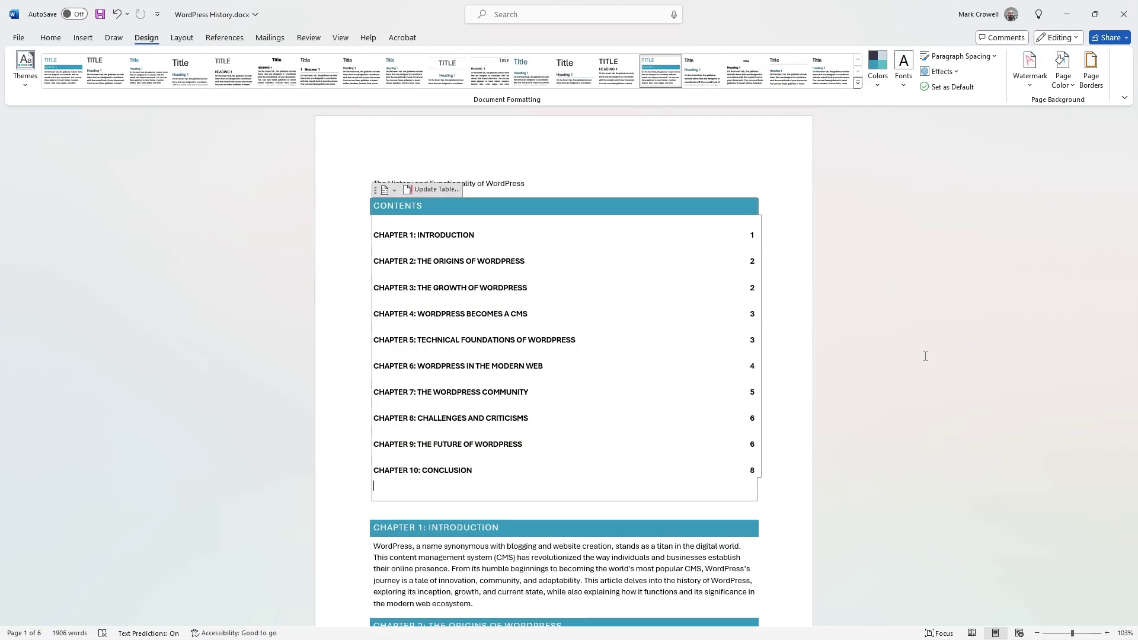